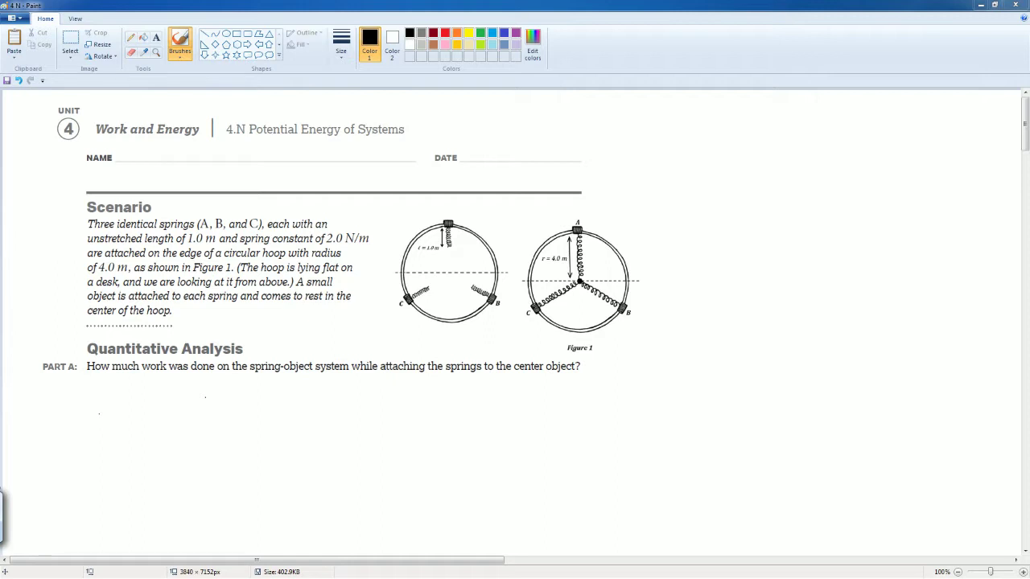
- Bring back the red Part A line about each spring's Δx = 3 m
left_click(224, 316)
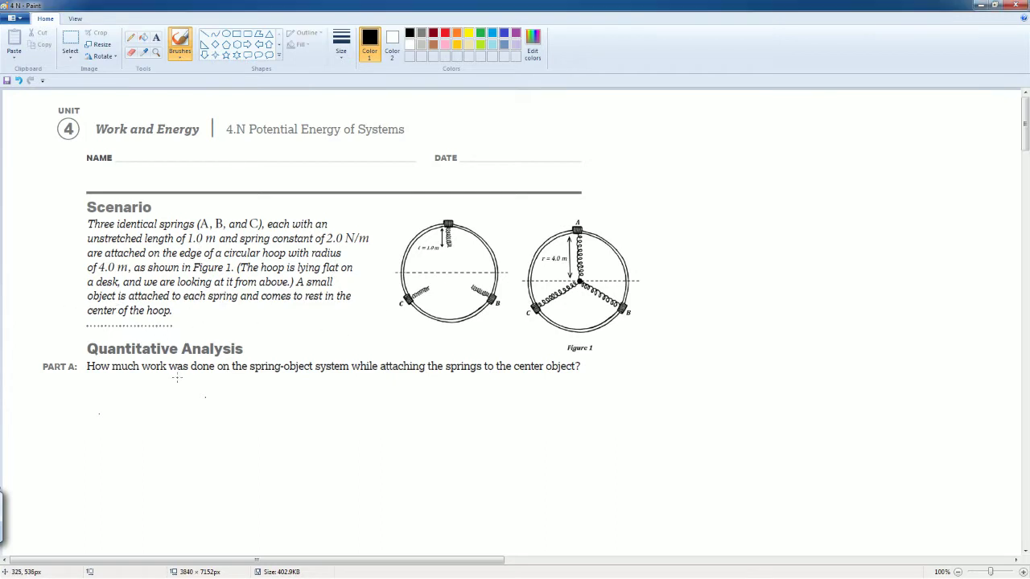
scroll(99, 315, "down", 3)
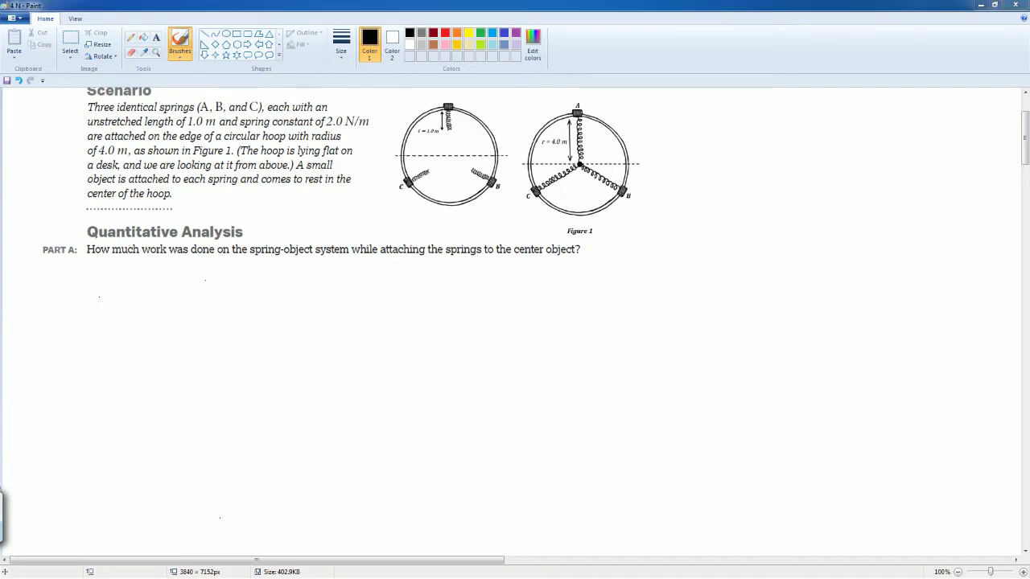
left_click(70, 45)
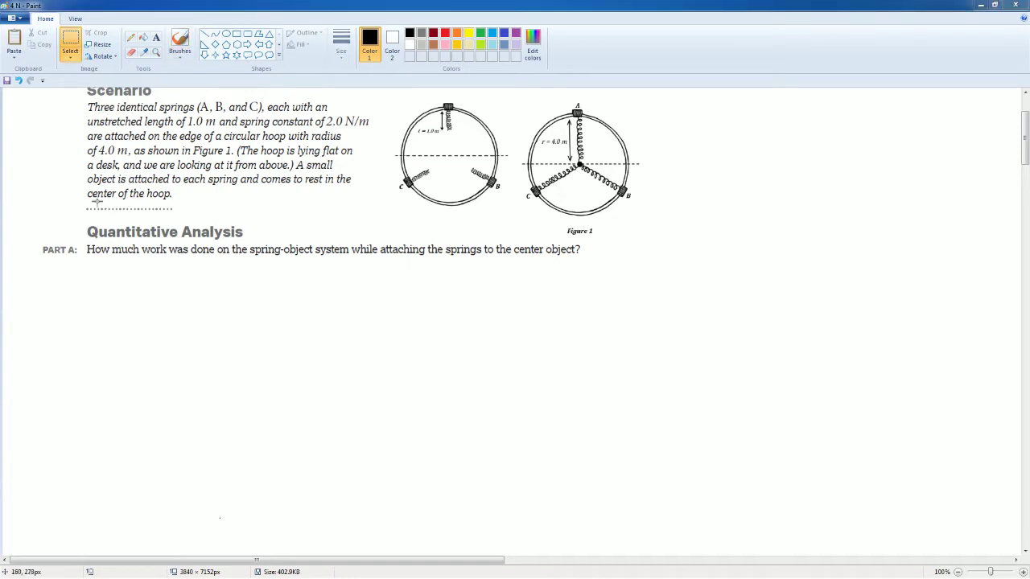
left_click(18, 82)
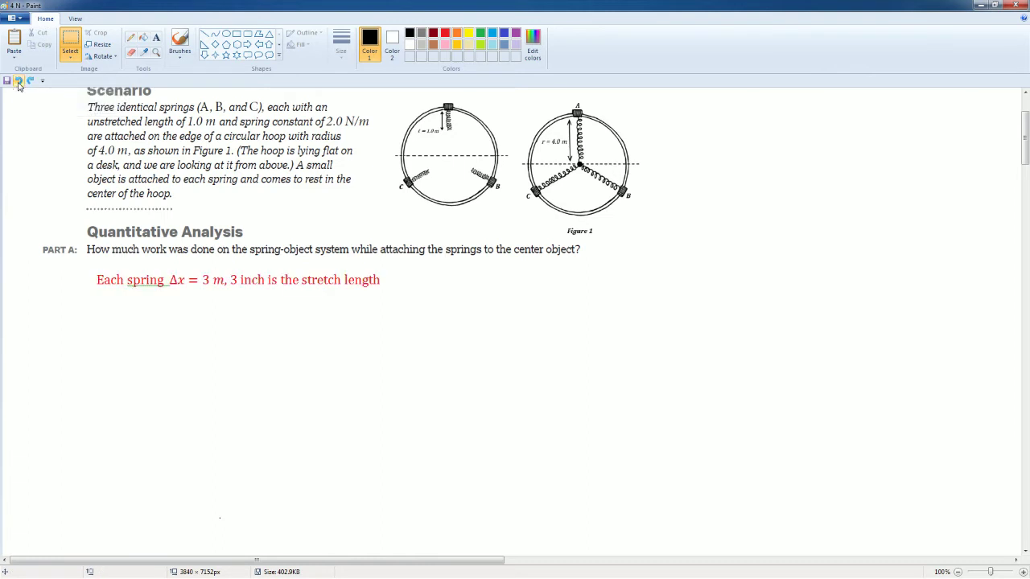
scroll(191, 299, "up", 2)
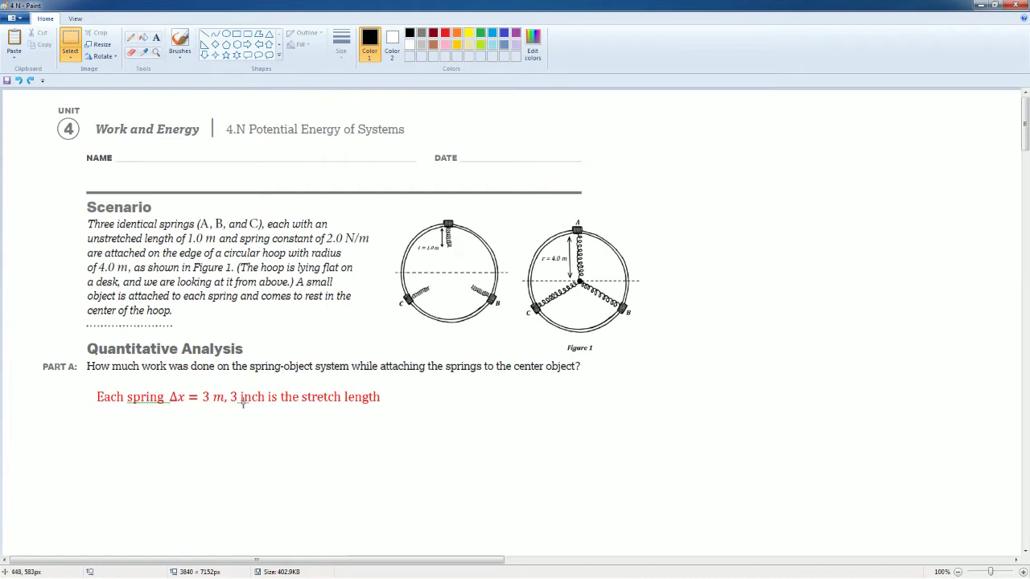
- Delete the stray word 'inch' and shift 'is the stretch length' left to close the gap
left_click_drag(244, 384, 267, 407)
key("Delete")
left_click(268, 386)
left_click_drag(396, 415, 280, 400)
left_click(459, 431)
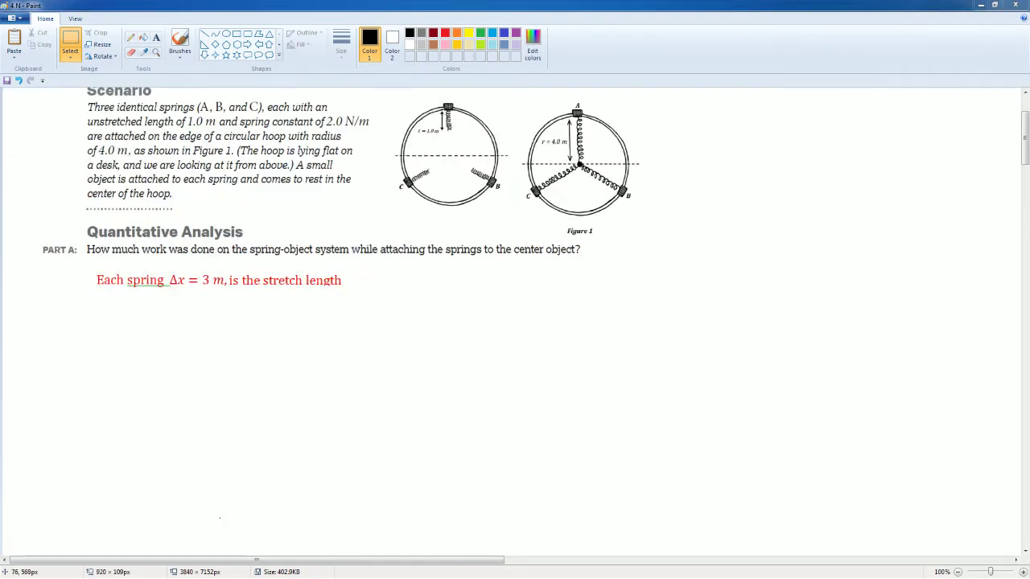
- Restore the red lines W = ΔU_spring, W = U − 0, W = ½kx² and W = ½(2)(3)² under Part A
left_click(19, 82)
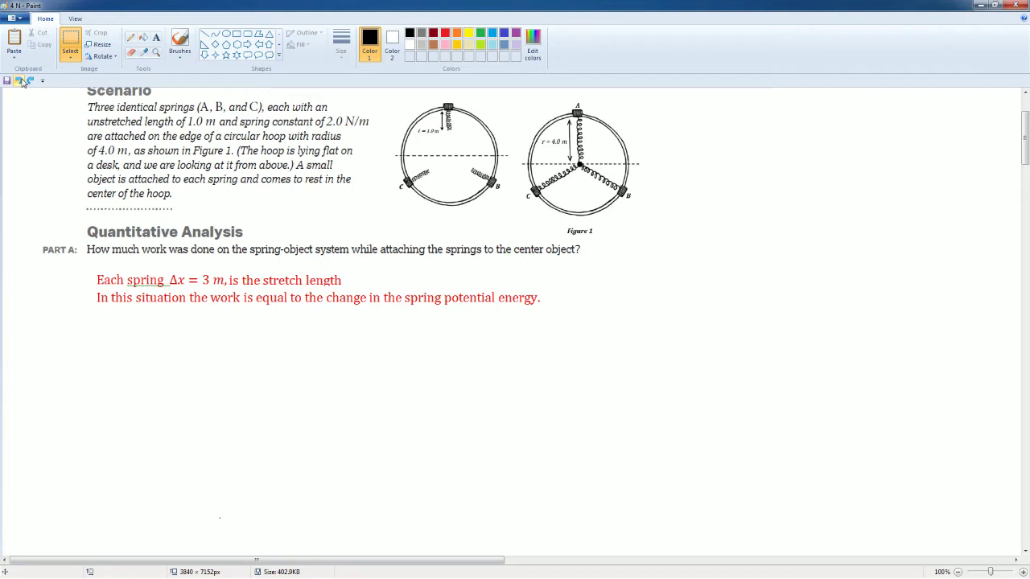
left_click(22, 83)
left_click(22, 83)
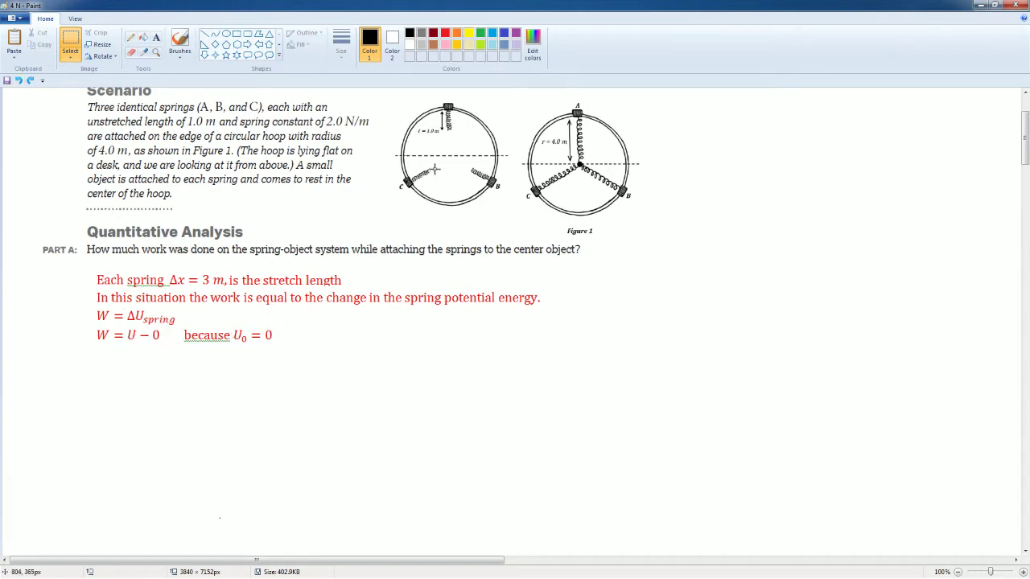
left_click(20, 82)
left_click(30, 82)
left_click(30, 82)
left_click(20, 81)
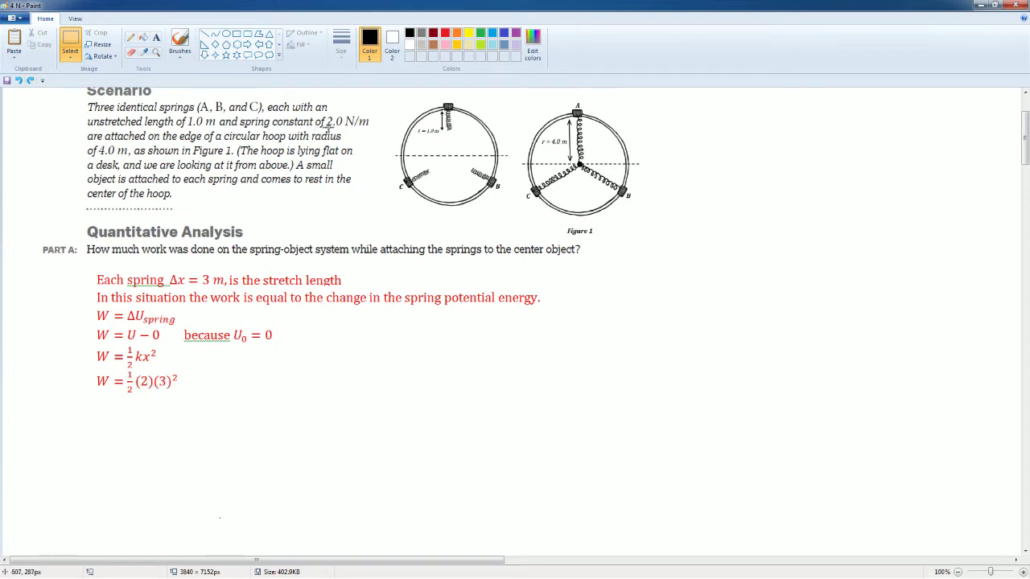
- Restore the W = 3 J per spring line and the 3 springs × 3 J = 27 J total line
left_click(21, 82)
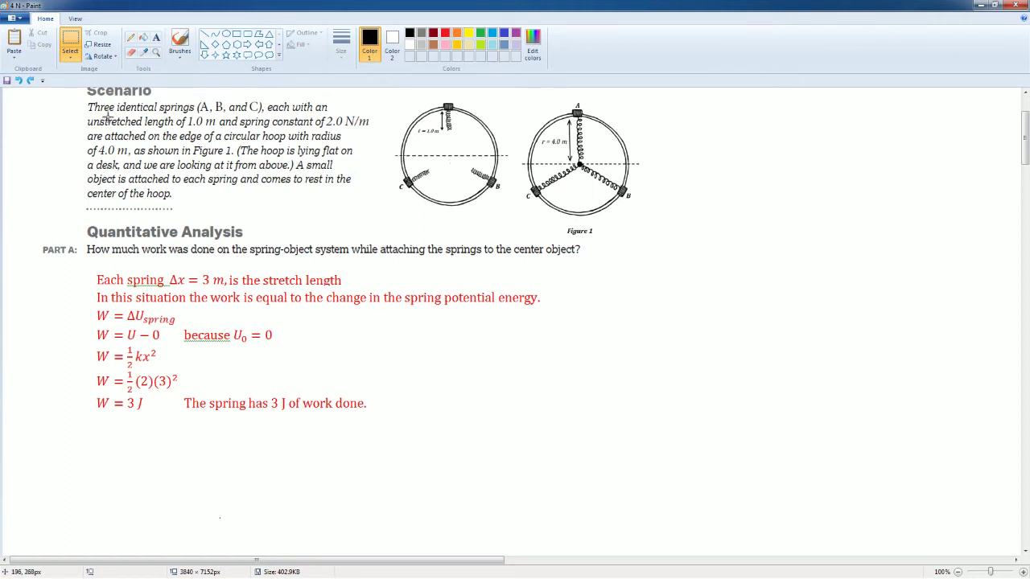
left_click(18, 82)
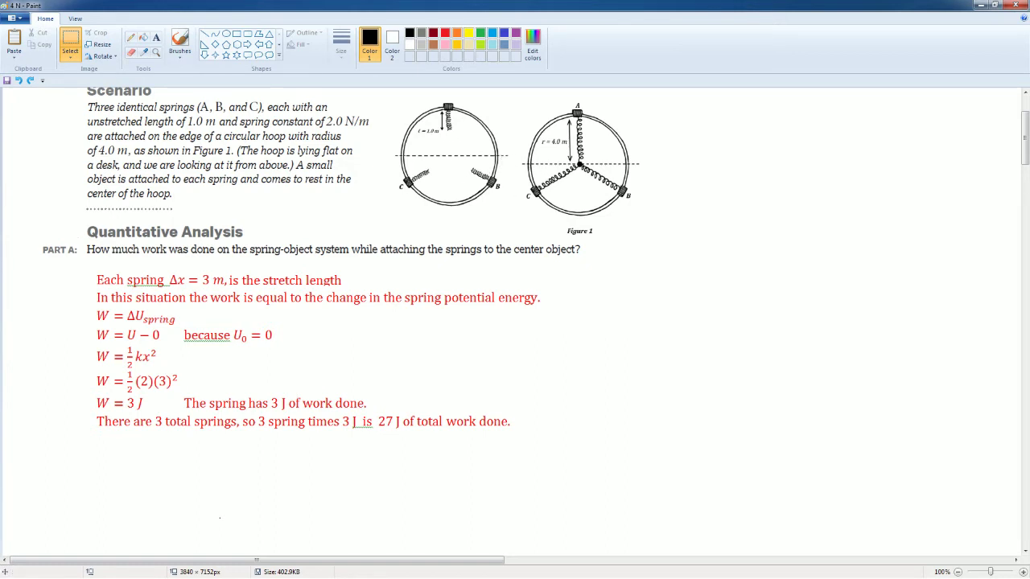
- Under Part B, restore the red line saying springs start at equilibrium with system energy 3J
scroll(515, 321, "down", 8)
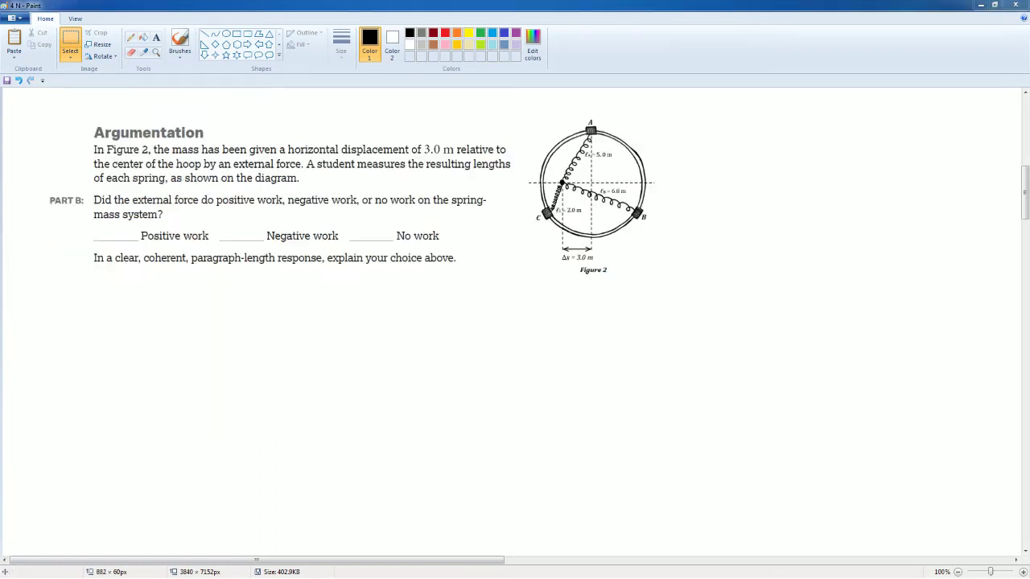
left_click(143, 304)
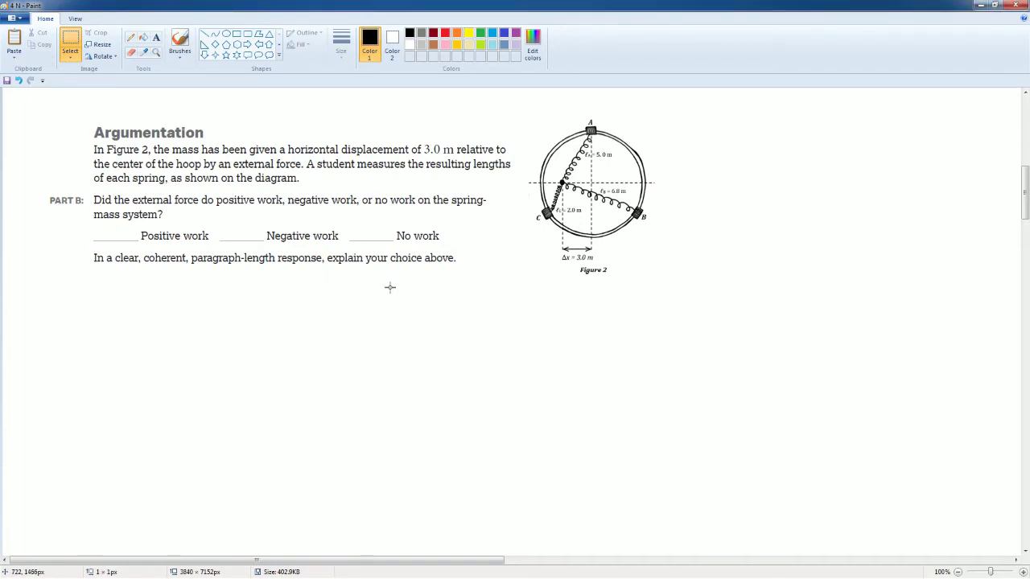
scroll(390, 290, "up", 3)
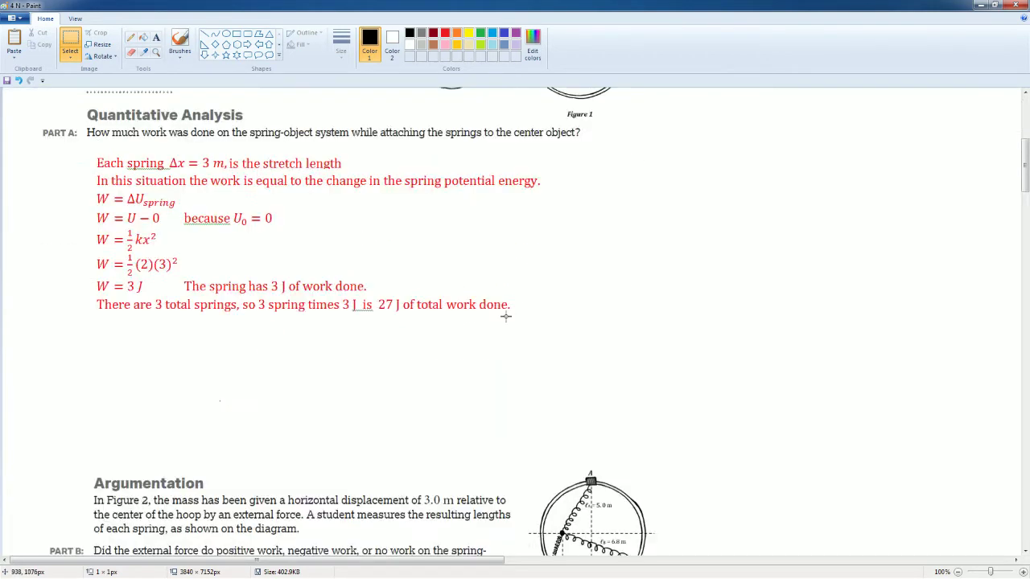
scroll(505, 316, "down", 3)
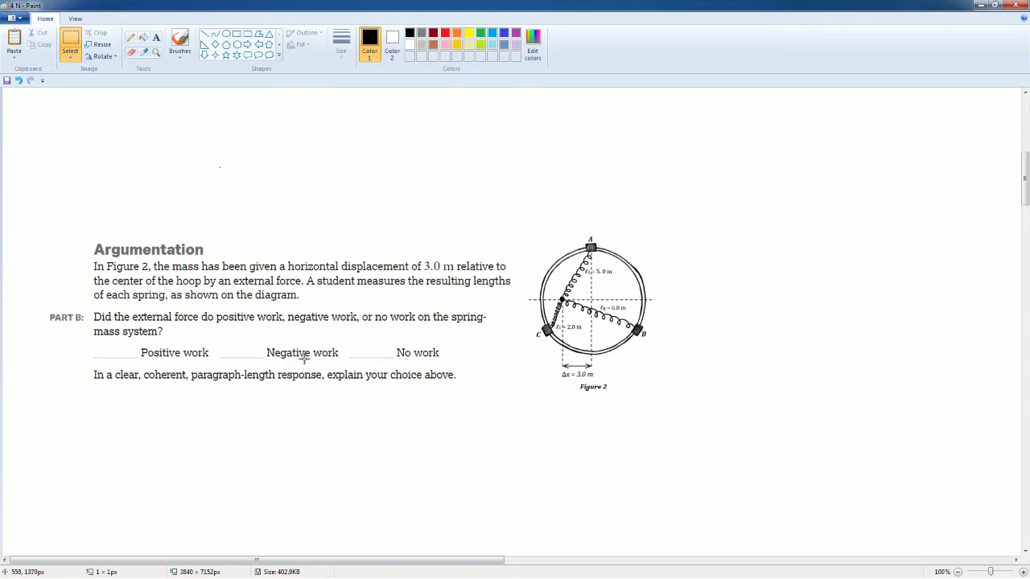
left_click(19, 81)
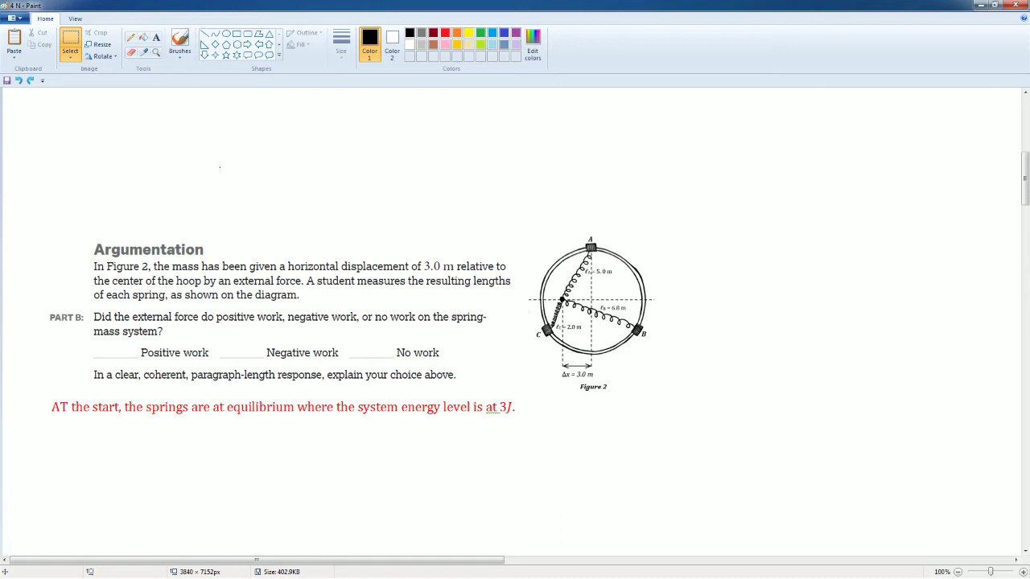
- Restore the 'each spring stretches differently' sentence and the Δx_C = 1m, Δx_B = 5.8m, Δx_A = 4m line
left_click(20, 80)
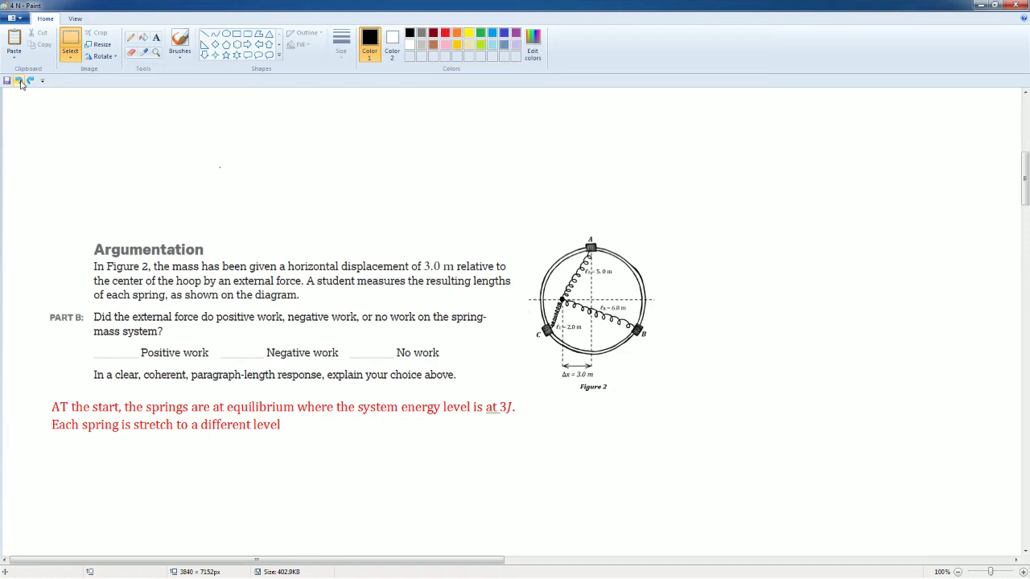
left_click(19, 80)
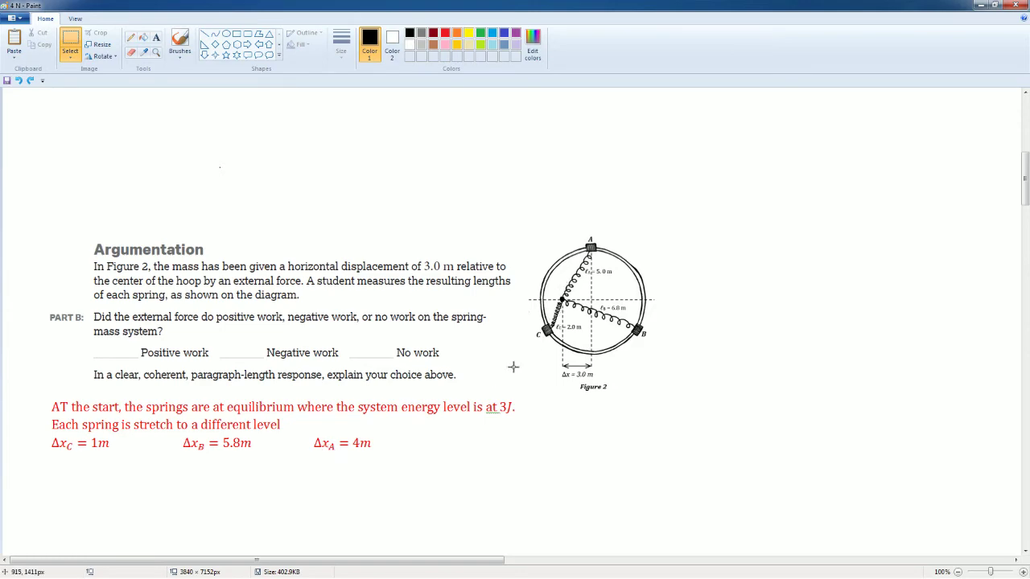
scroll(507, 325, "up", 8)
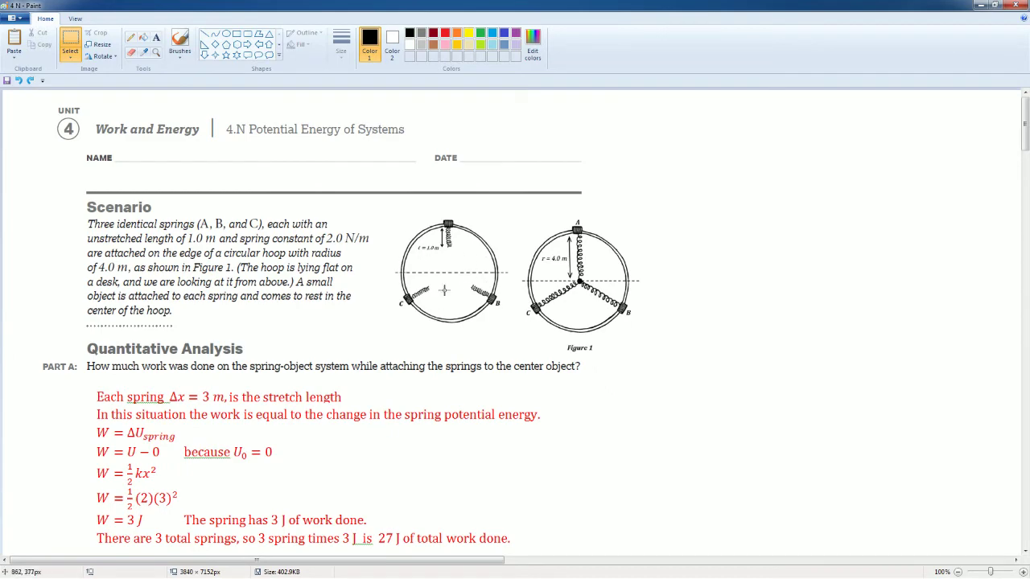
scroll(416, 254, "down", 6)
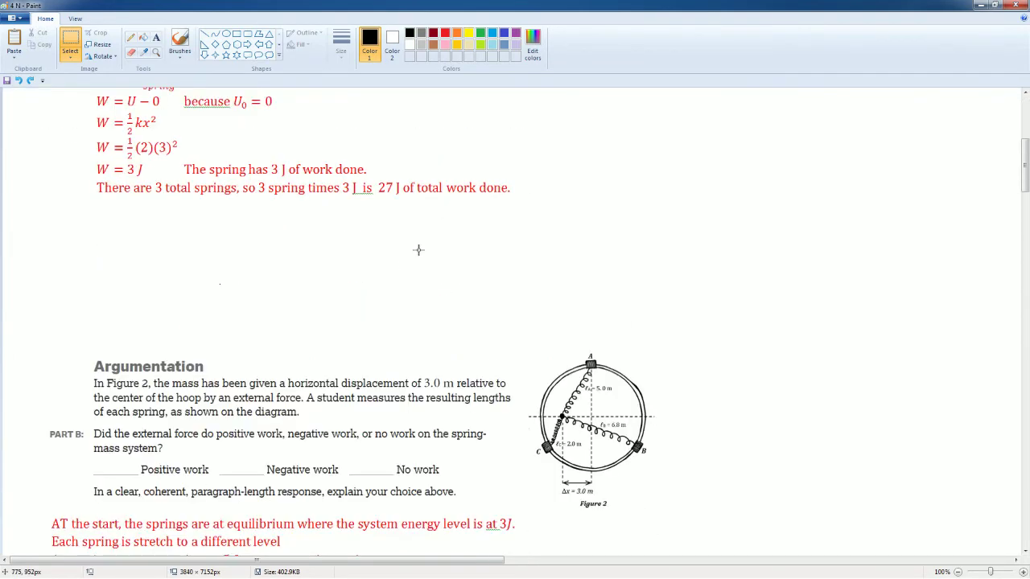
- Restore the spring works W_c = 1 J, W_B = 33.64 J, W_A = 16 J and W_total = 50.64 J
left_click(29, 80)
scroll(202, 328, "down", 2)
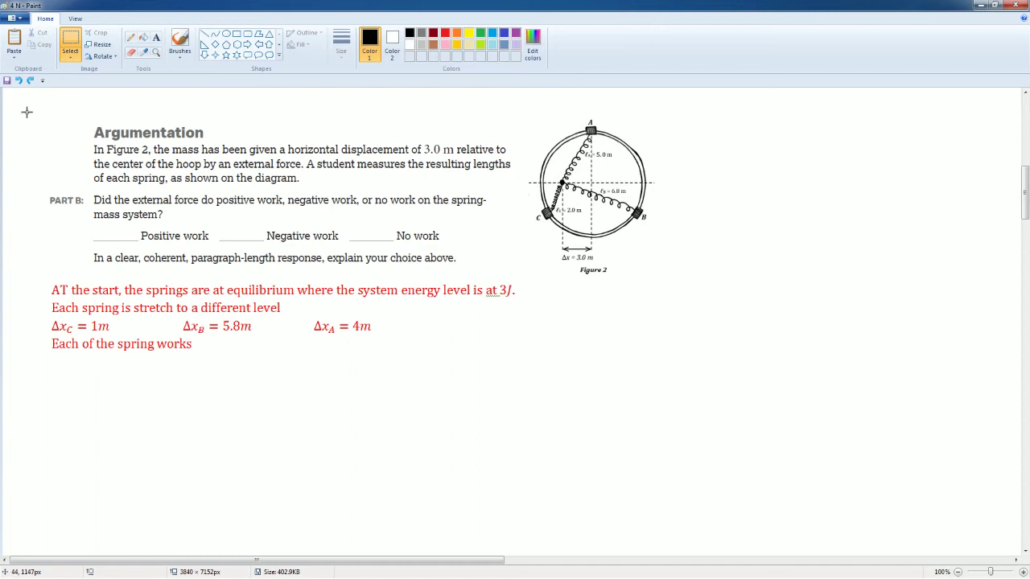
left_click(17, 80)
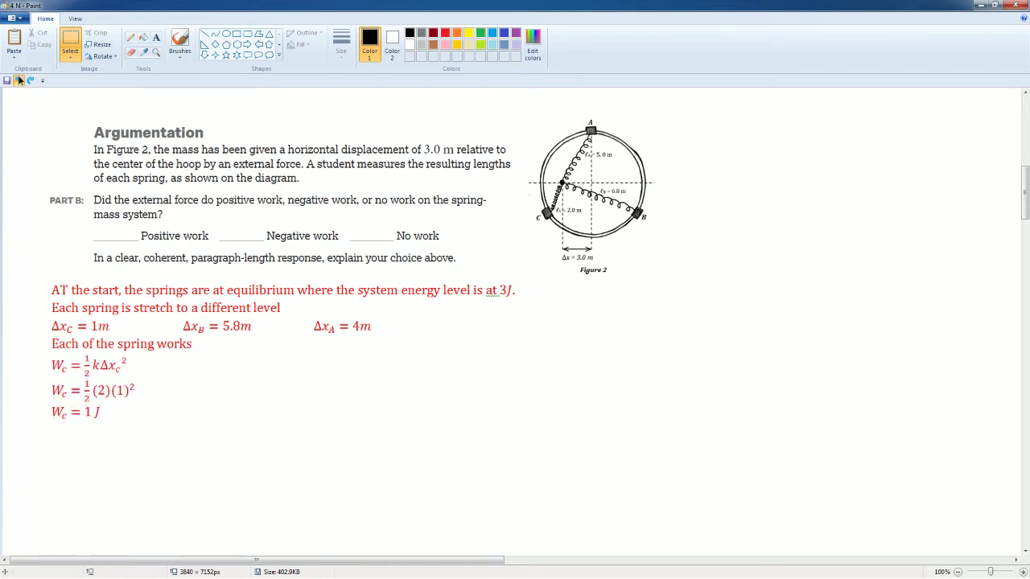
left_click(20, 81)
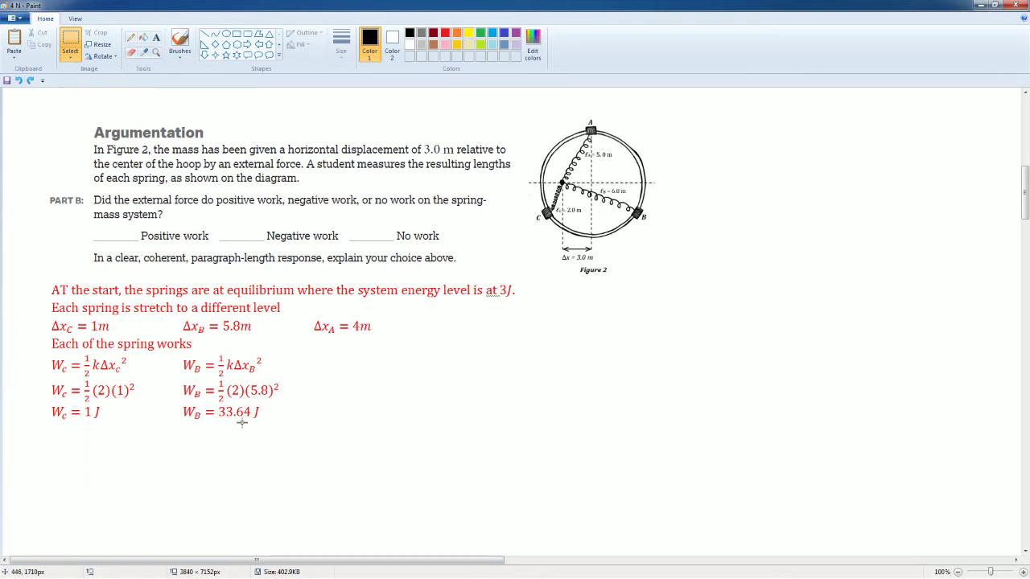
left_click(19, 82)
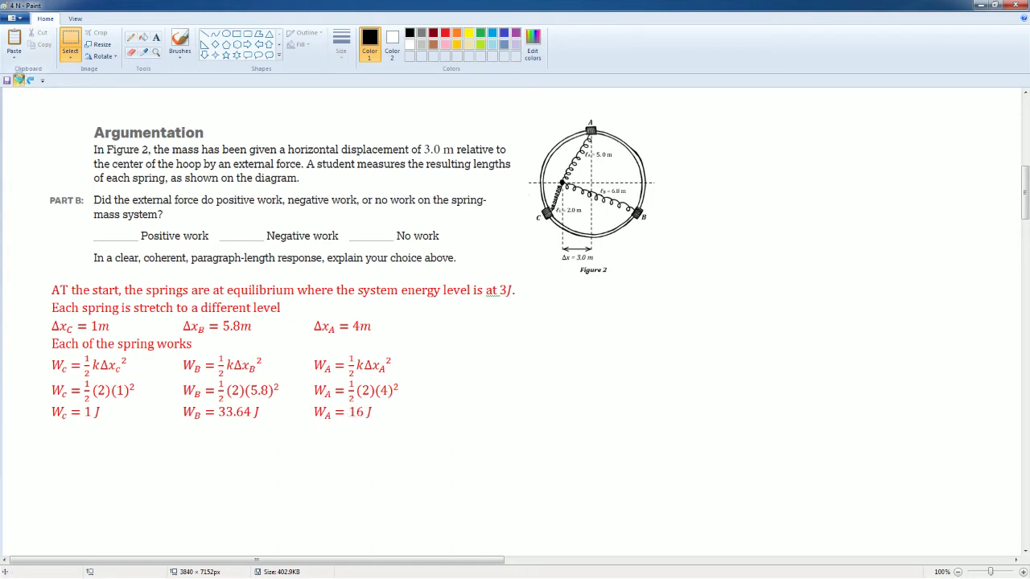
left_click(18, 81)
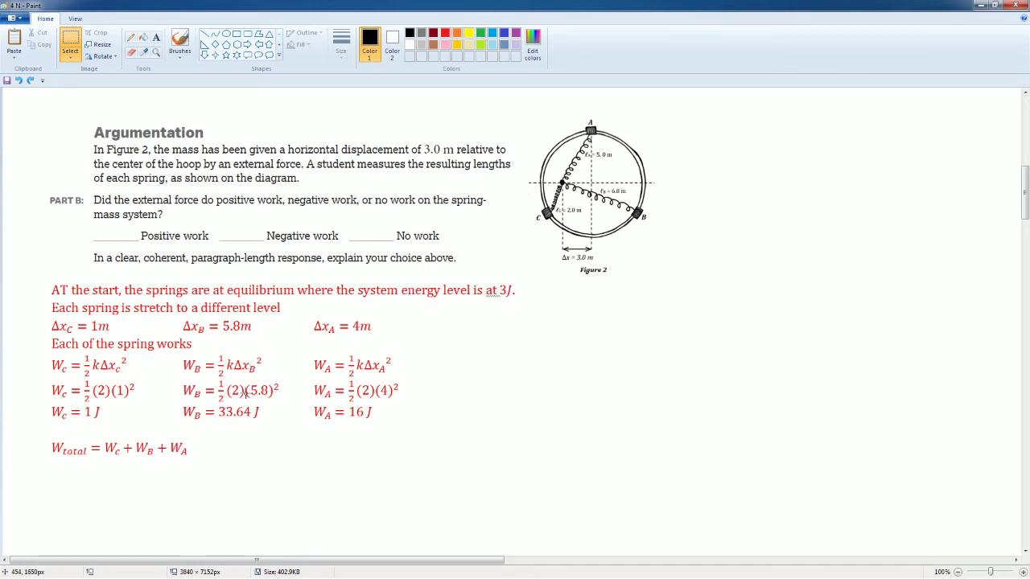
left_click(21, 81)
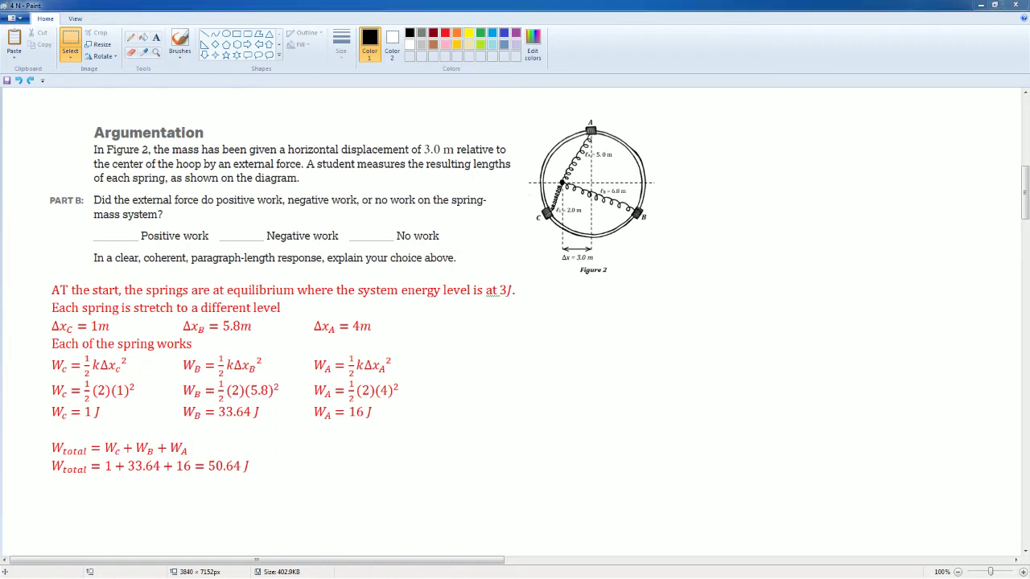
- Restore the line Figure 2 energy − Figure 1 energy = 50.64 − 27 = 23.64 J and review the page
scroll(514, 322, "down", 3)
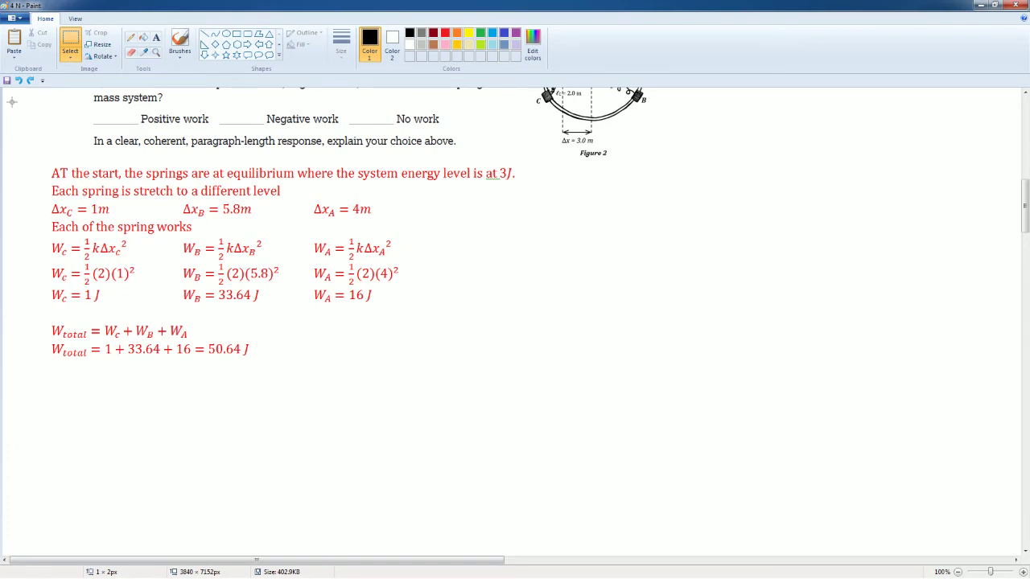
left_click(19, 80)
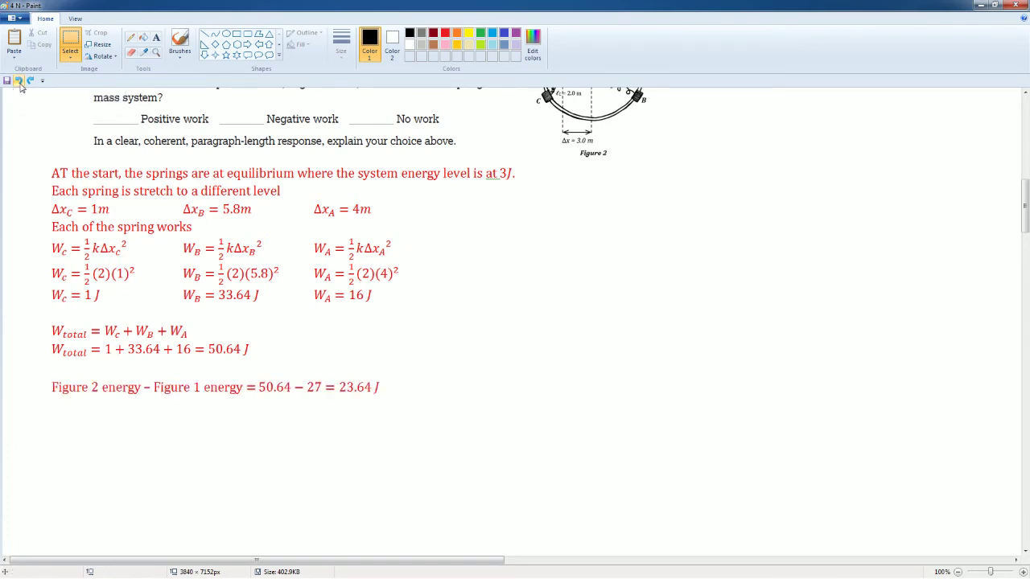
scroll(113, 402, "up", 3)
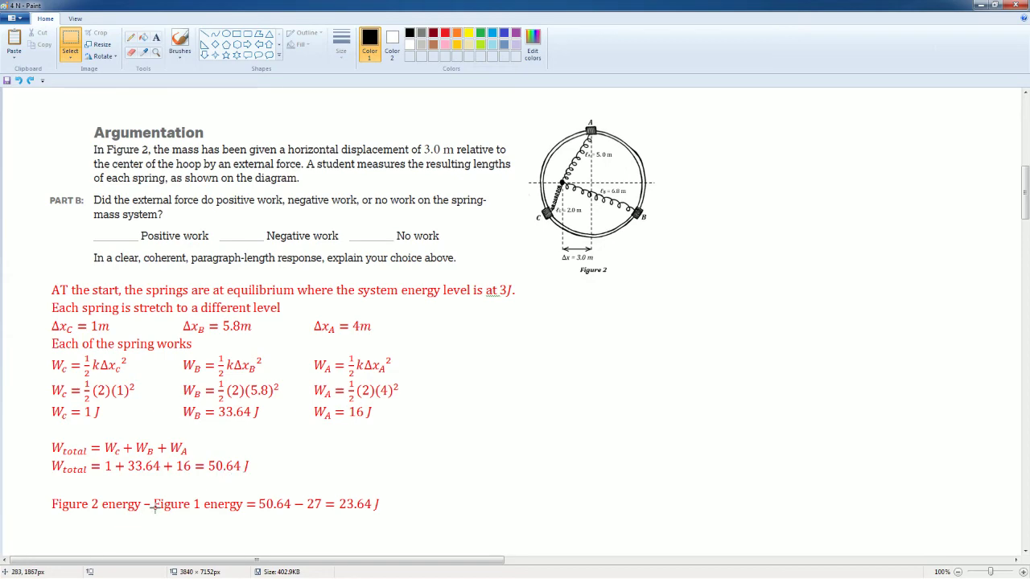
scroll(171, 515, "up", 5)
scroll(175, 509, "down", 7)
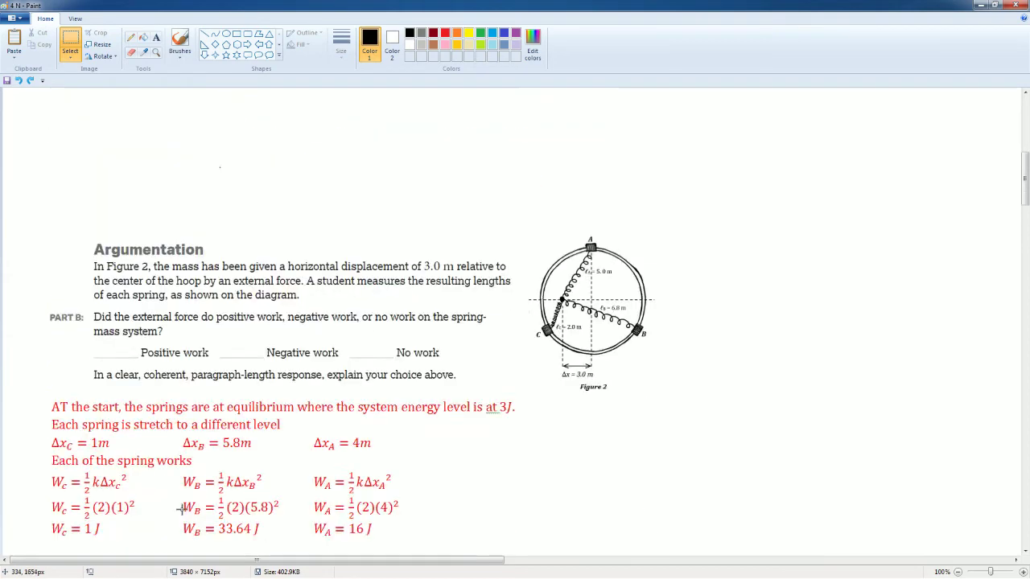
scroll(211, 393, "up", 6)
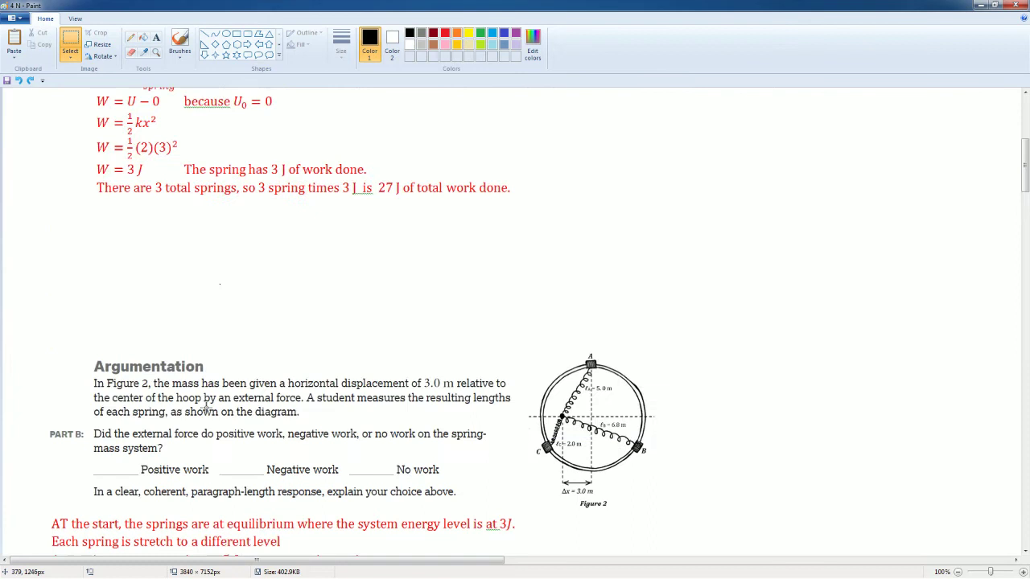
scroll(318, 338, "down", 4)
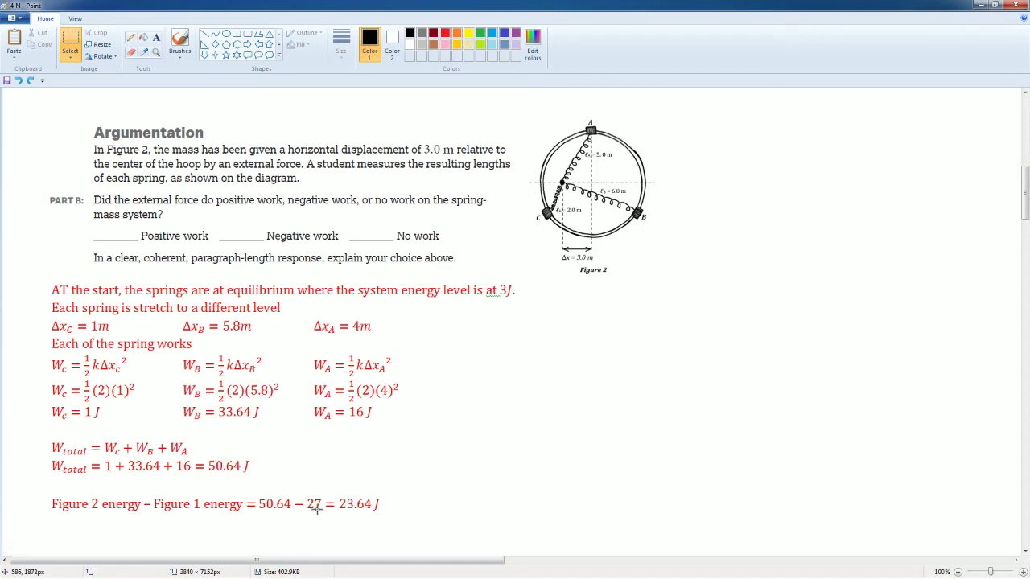
- Restore both conclusion lines: 23.62 J comes from outside, so positive work is done on the system
scroll(295, 480, "up", 8)
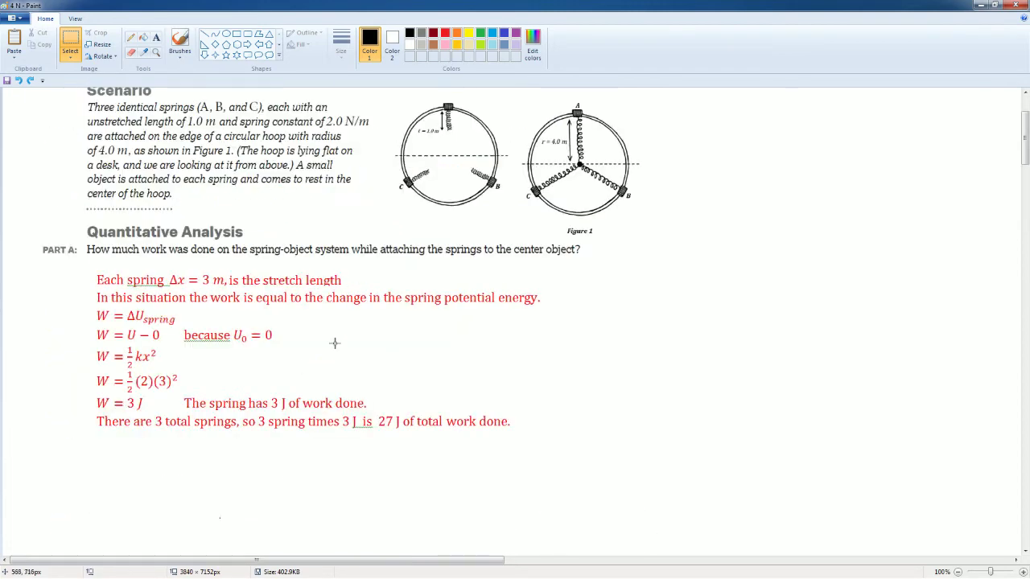
scroll(252, 427, "down", 10)
scroll(356, 386, "up", 2)
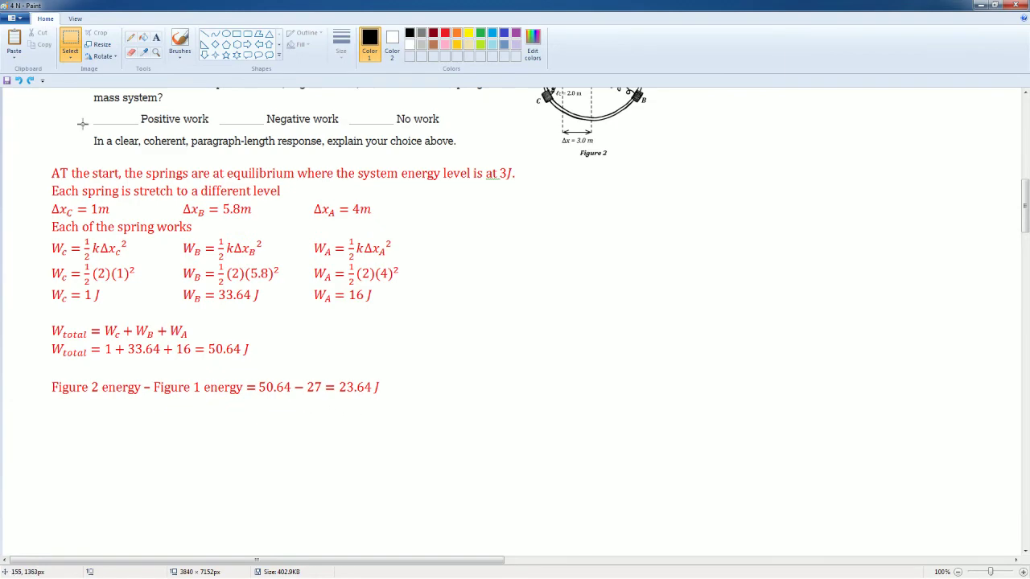
left_click(19, 81)
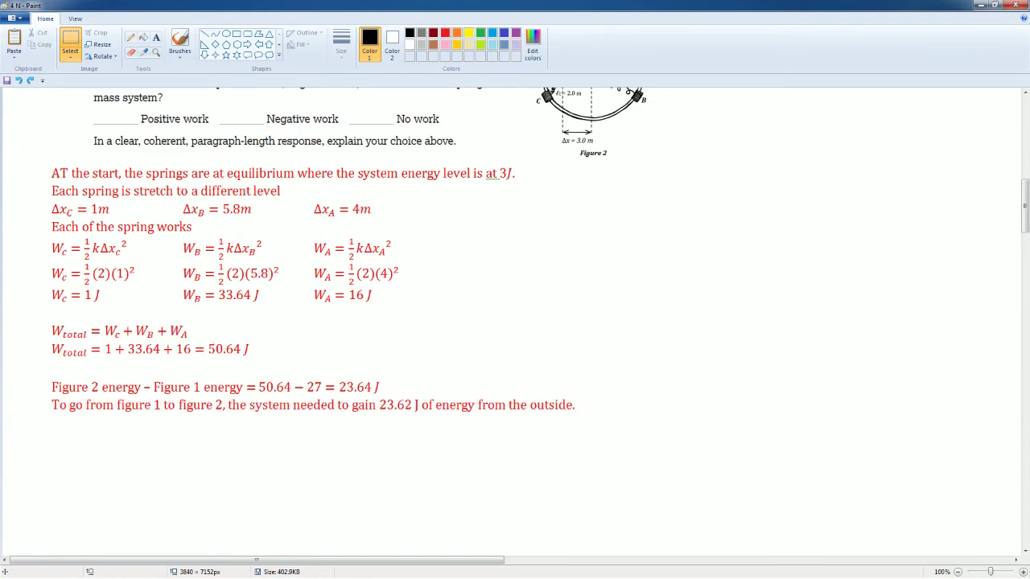
scroll(104, 451, "up", 5)
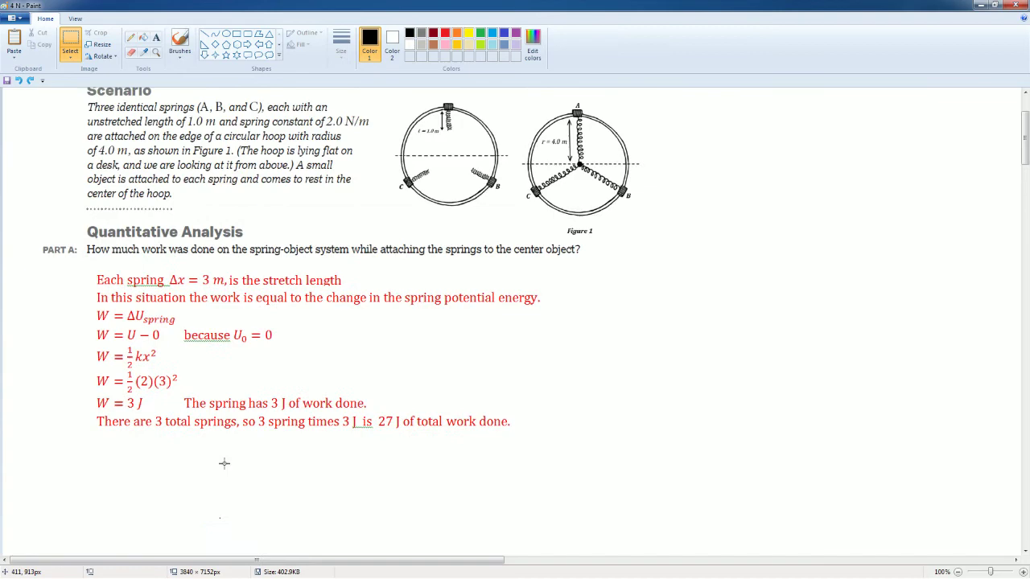
scroll(573, 201, "down", 5)
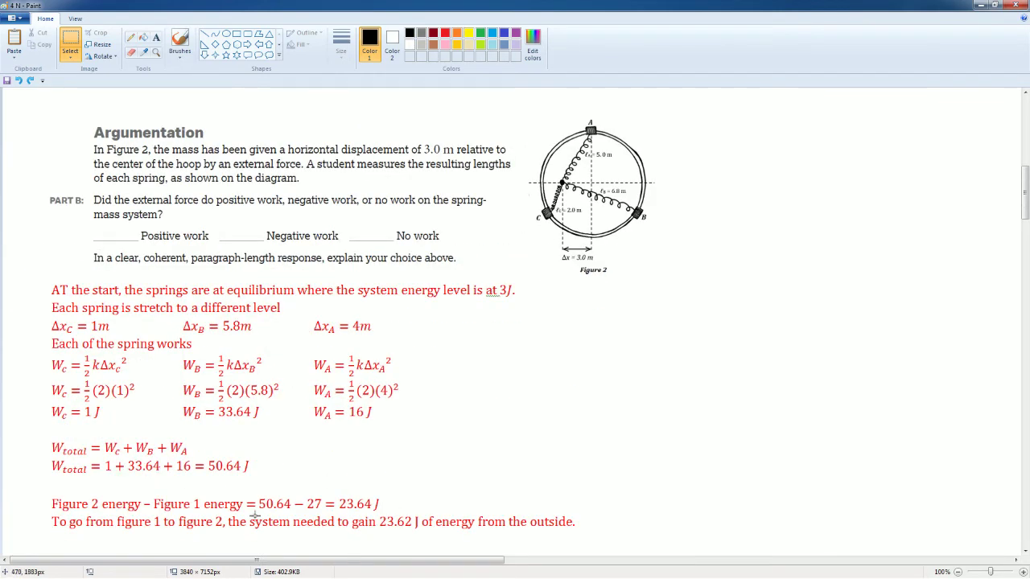
scroll(255, 518, "down", 3)
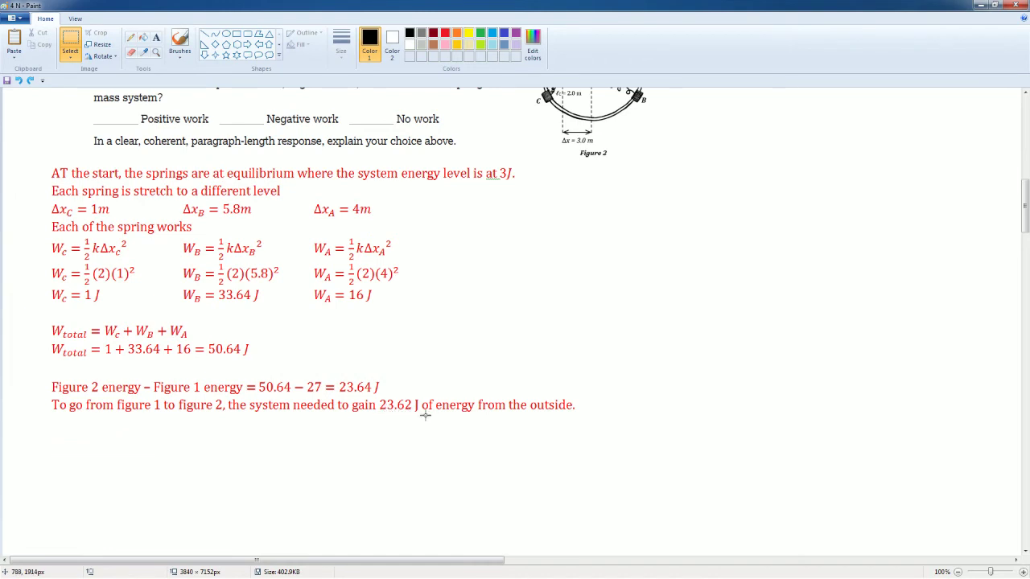
left_click(19, 81)
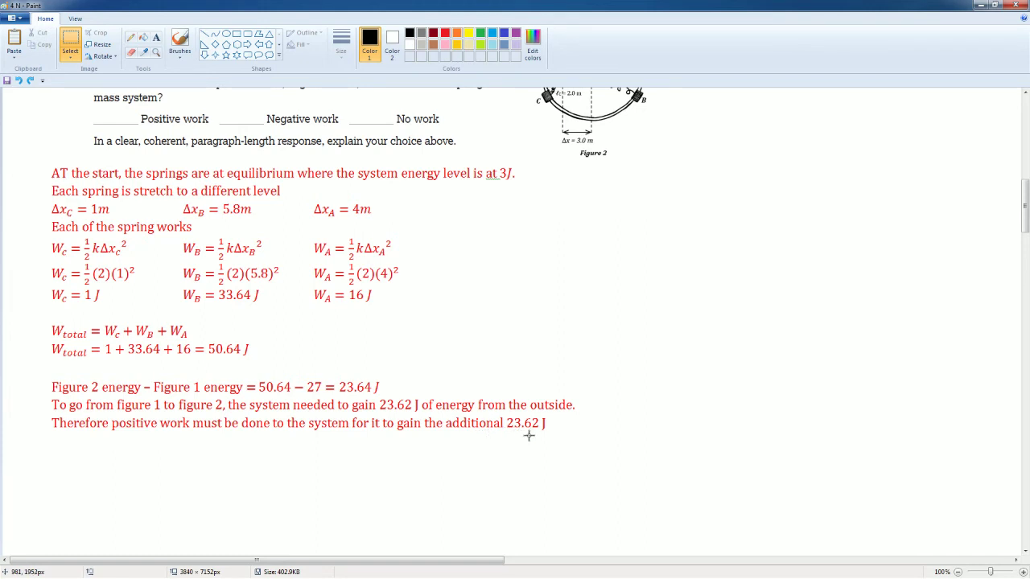
left_click(19, 81)
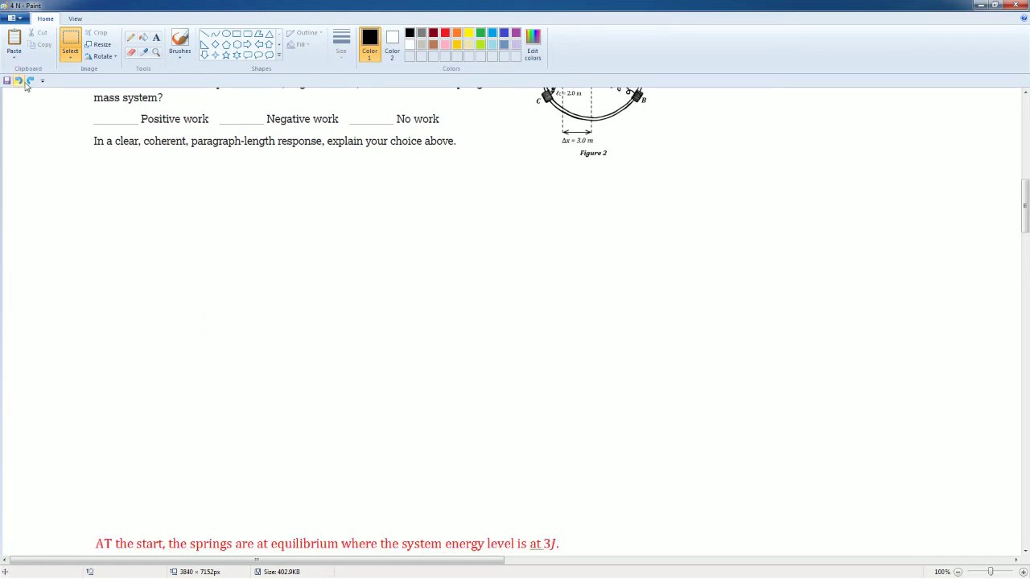
left_click(31, 82)
- Select the W_total = W_c + W_B + W_A equation and paste a copy
scroll(127, 342, "up", 3)
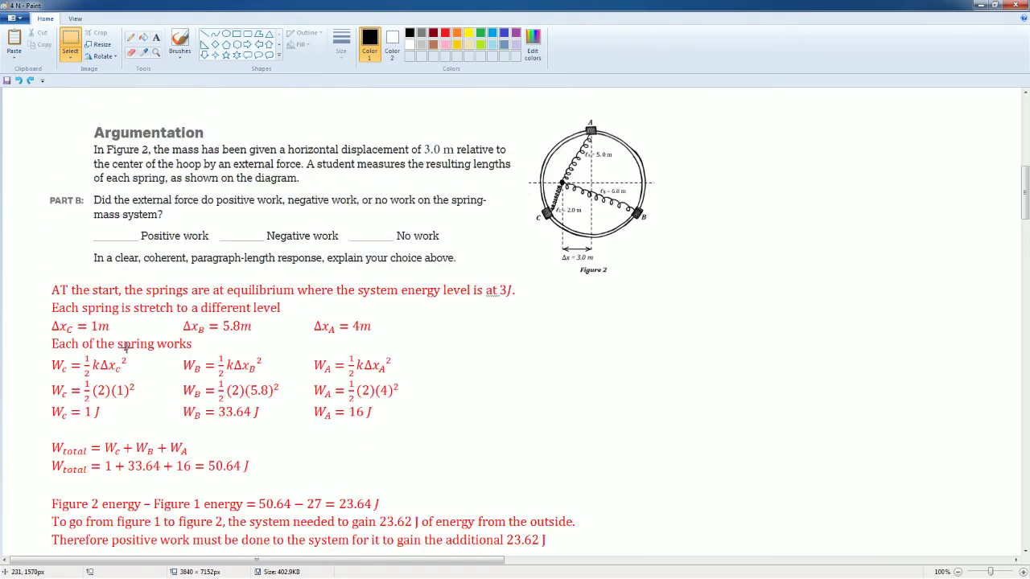
scroll(126, 362, "up", 3)
scroll(161, 406, "down", 6)
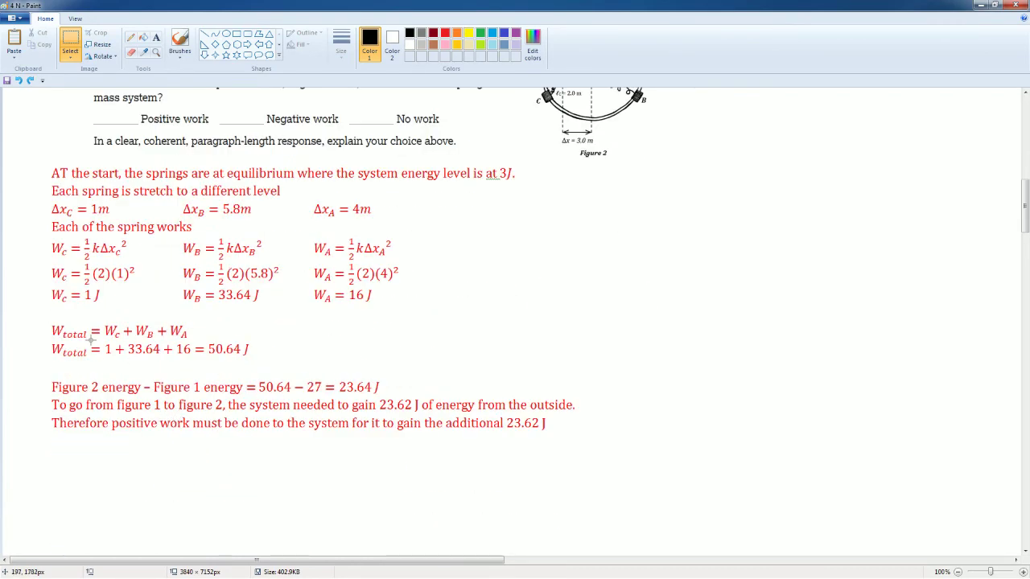
left_click_drag(40, 316, 196, 339)
scroll(169, 386, "up", 7)
scroll(158, 392, "down", 2)
key("ctrl+v")
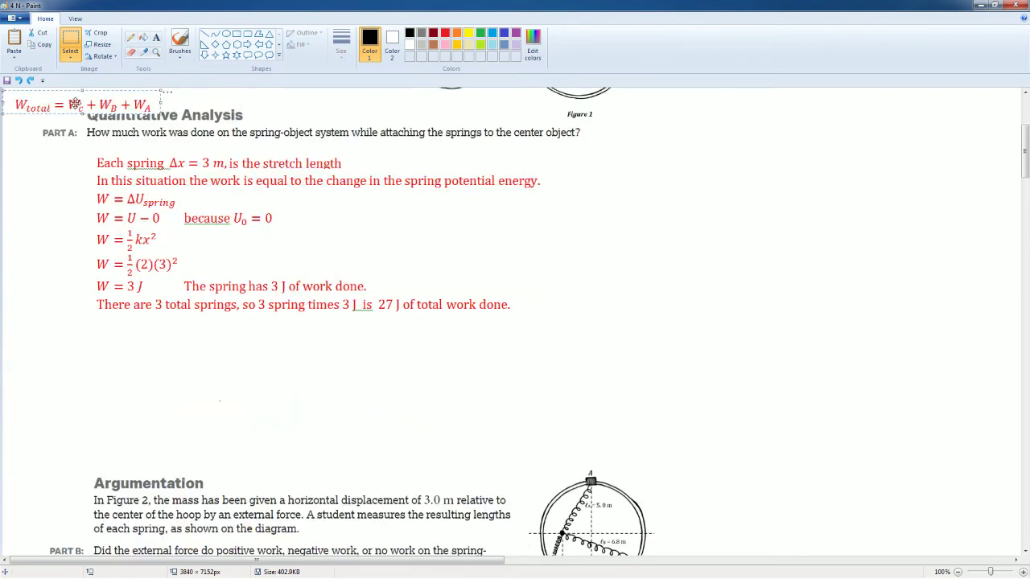
- Place the moved W = 3 J lines below the Part A work and pick the brush in red
left_click_drag(77, 103, 143, 354)
left_click_drag(556, 316, 88, 400)
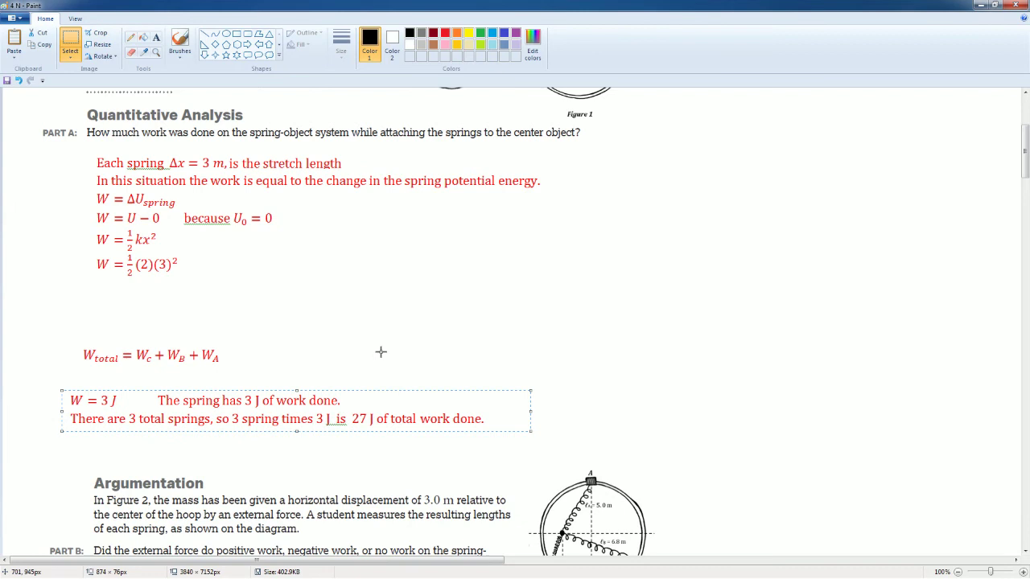
left_click(138, 315)
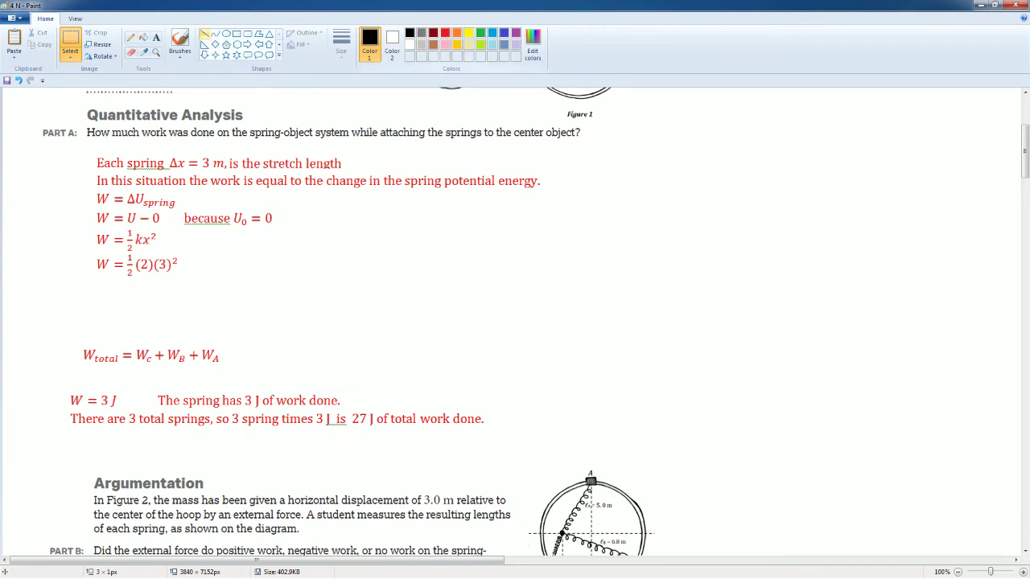
left_click(444, 32)
left_click(180, 40)
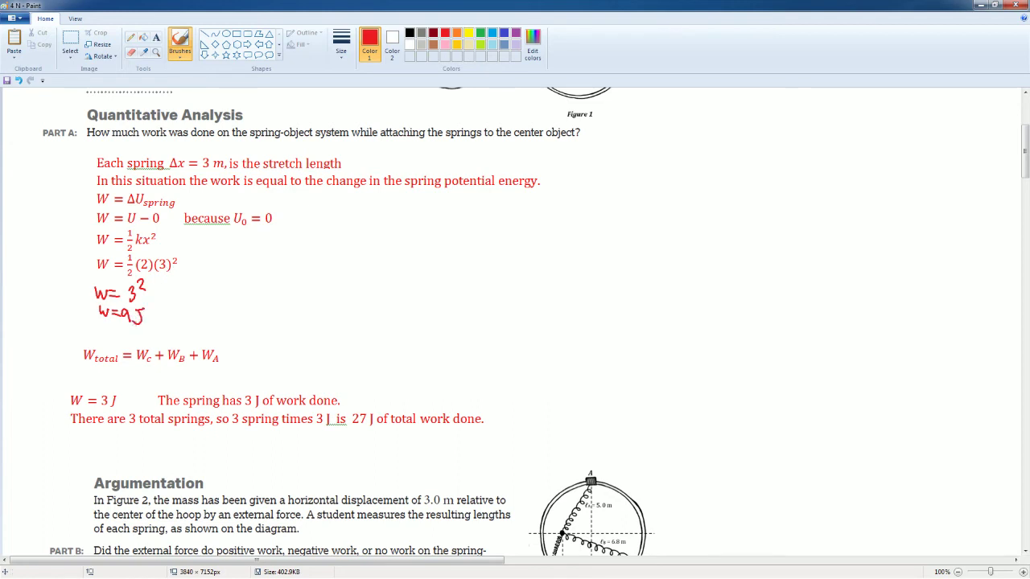
- Delete the typed W = 3 J expression under the handwritten W = 9J
left_click(70, 41)
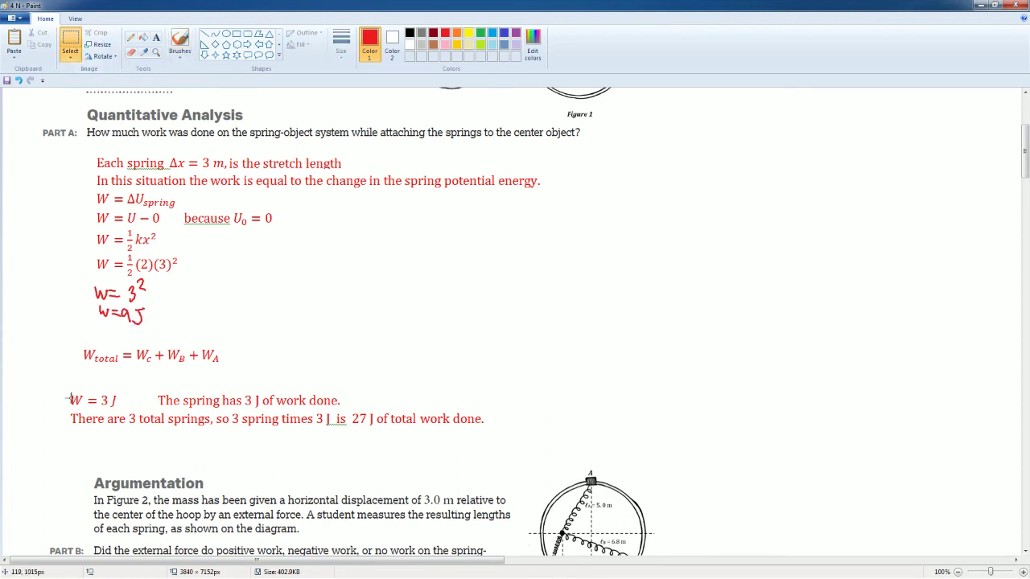
mouse_move(66, 386)
left_mouse_down()
mouse_move(117, 406)
mouse_move(190, 394)
mouse_move(347, 406)
left_mouse_up()
key("Delete")
- Paste the spring-work sentence beside W = 9J, rewrite its 3 as 9, and select the old 3 J sentence
key("ctrl+c")
key("ctrl+v")
mouse_move(73, 99)
left_mouse_down()
mouse_move(272, 294)
mouse_move(235, 313)
left_mouse_up()
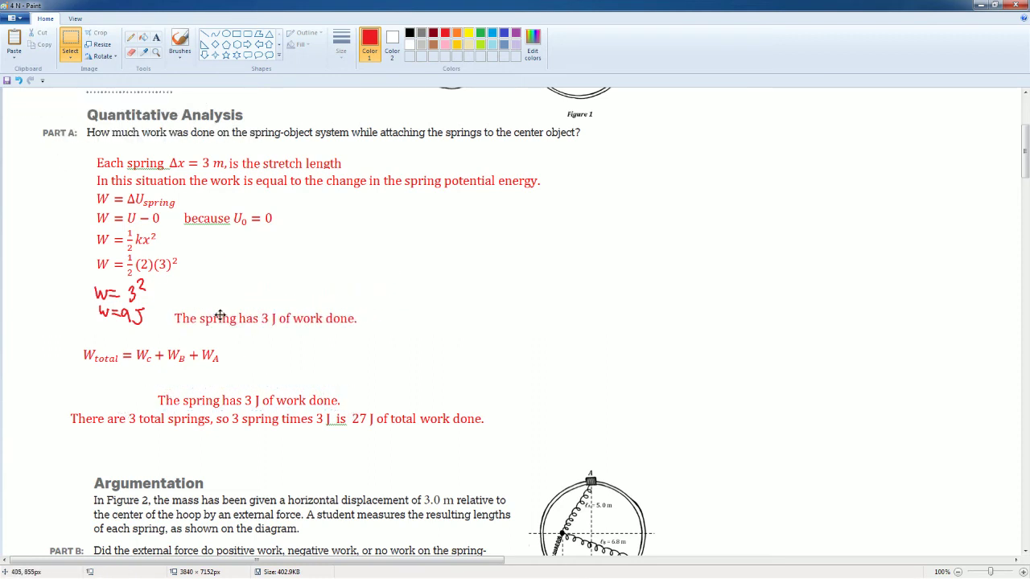
left_click(131, 52)
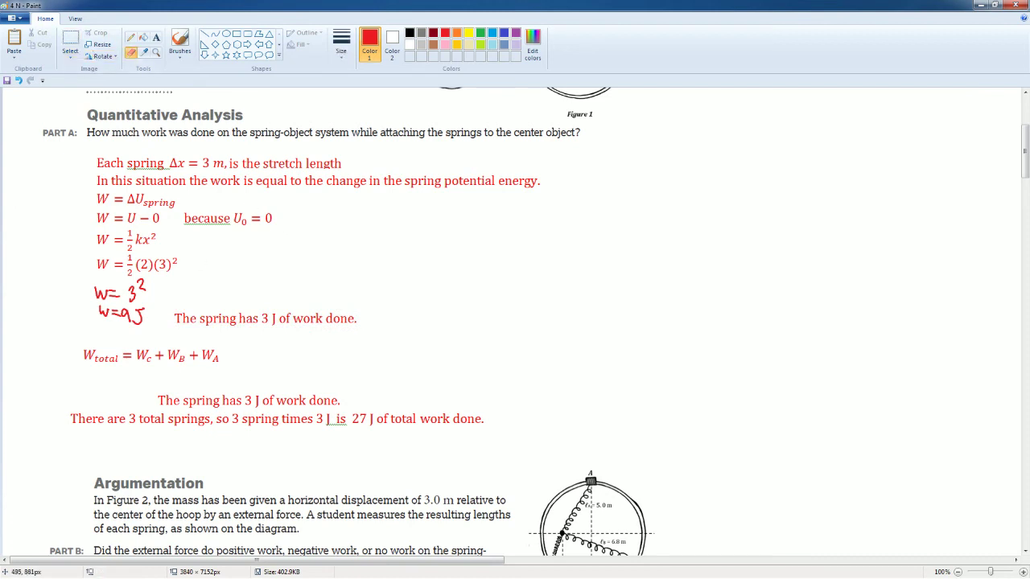
left_click(179, 39)
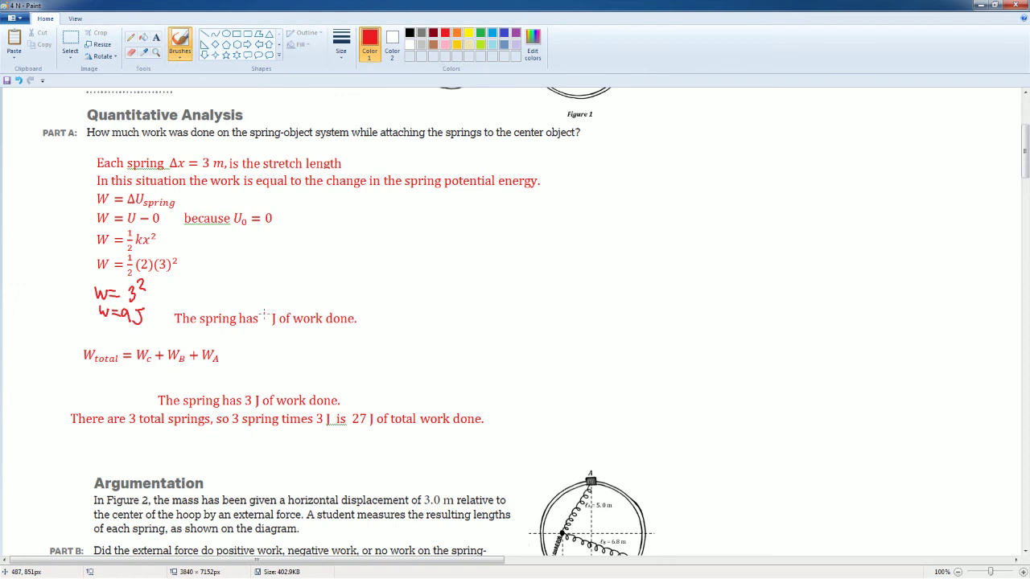
left_click(70, 45)
left_click_drag(156, 385, 351, 410)
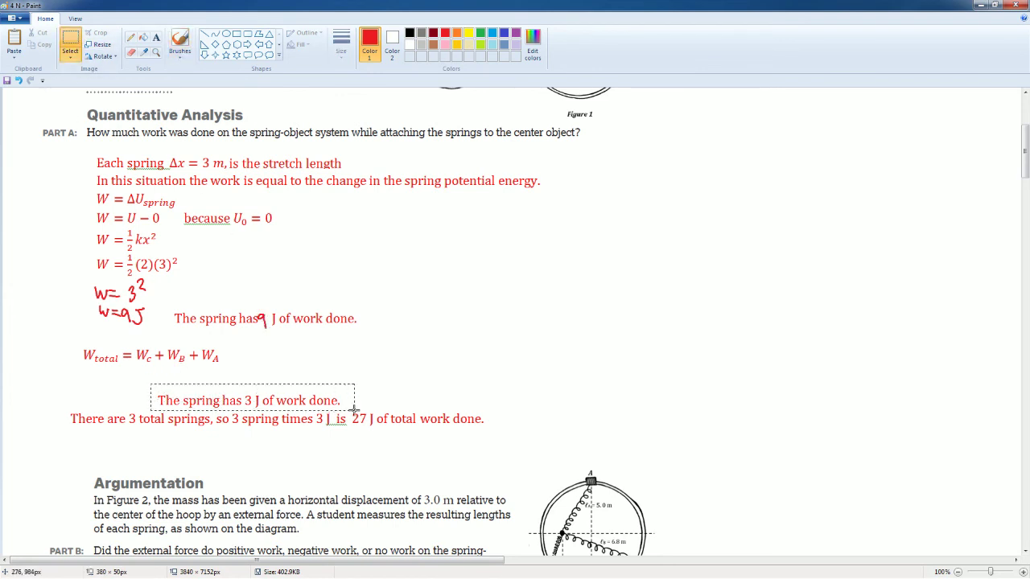
- Delete the old 3 J line, paste a copy of the 9 over the 3, and move the sentence under W_total
key("Delete")
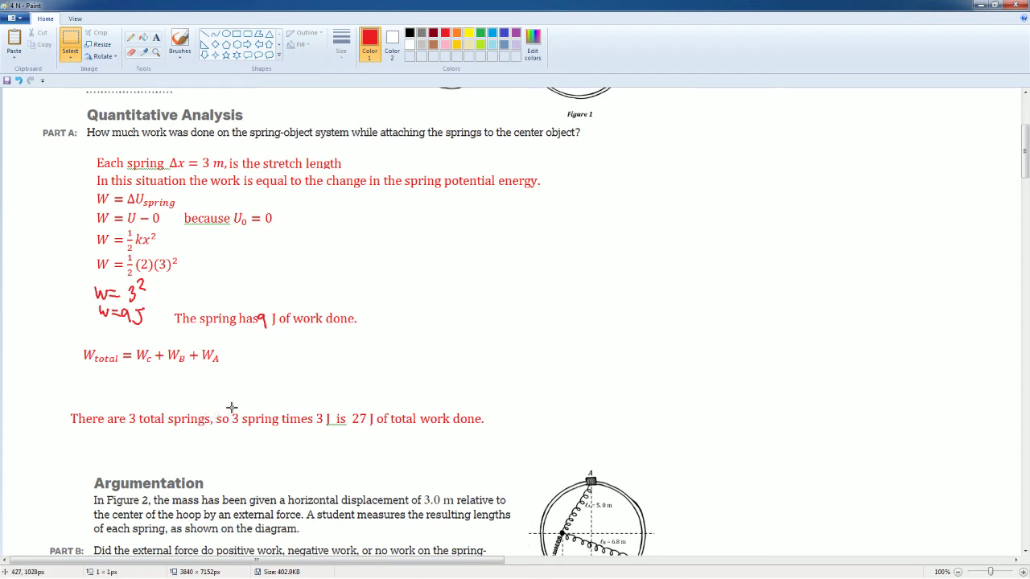
left_click_drag(231, 408, 263, 419)
left_click_drag(258, 306, 278, 333)
key("ctrl+c")
key("ctrl+v")
left_click_drag(14, 102, 328, 418)
left_click(372, 422)
mouse_move(530, 437)
left_mouse_down()
mouse_move(211, 423)
mouse_move(66, 396)
mouse_move(110, 387)
left_mouse_up()
left_click(471, 303)
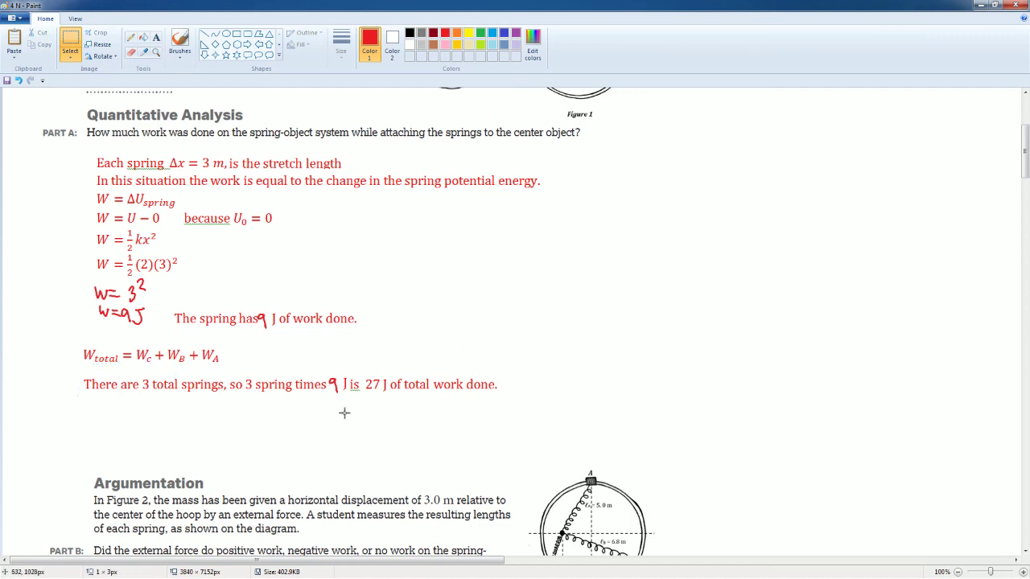
- Review the worksheet, then draw a red freehand check in Part B's Positive work blank
scroll(458, 385, "up", 3)
scroll(448, 383, "down", 15)
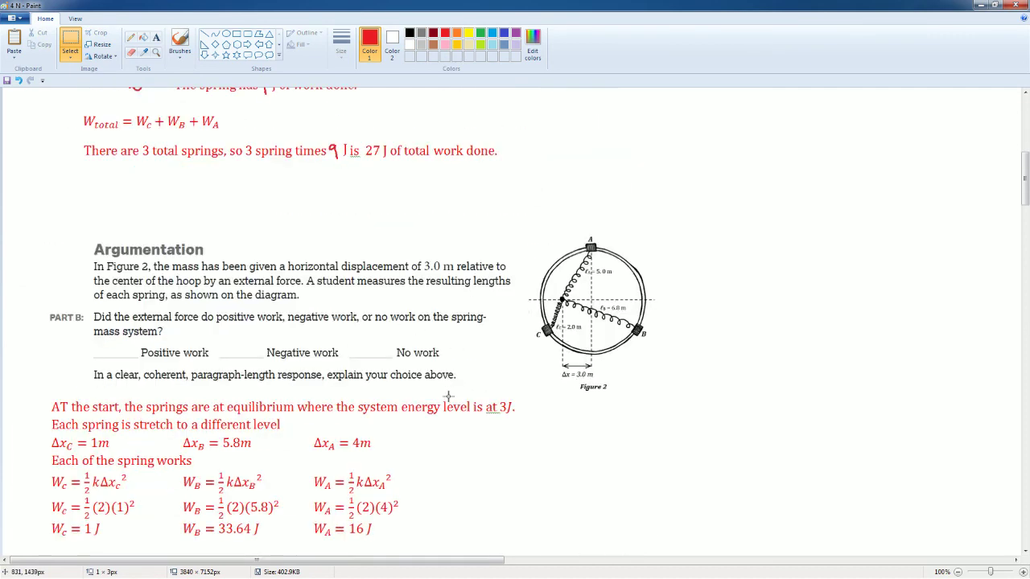
scroll(228, 450, "up", 3)
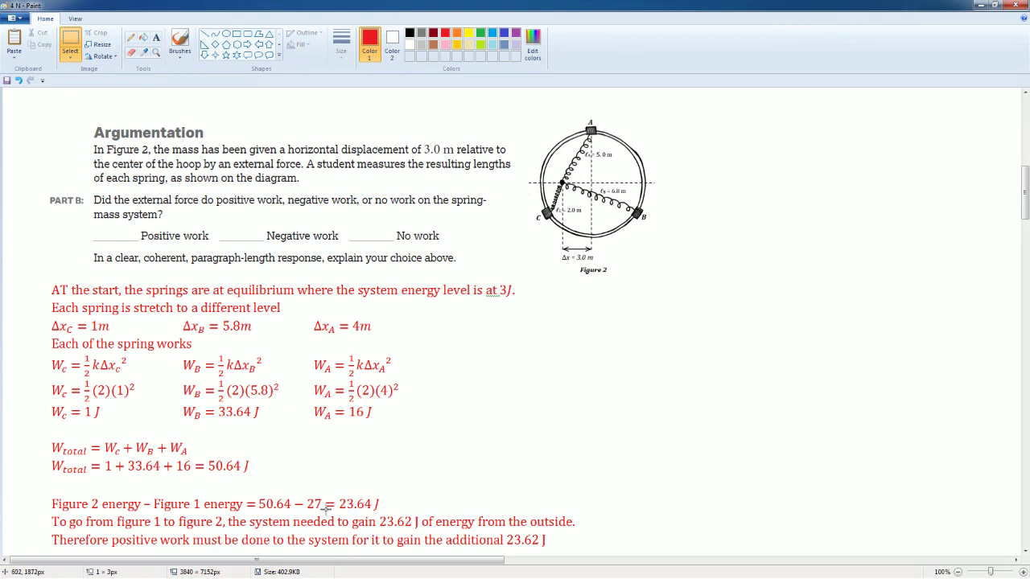
scroll(488, 333, "up", 6)
scroll(496, 409, "down", 3)
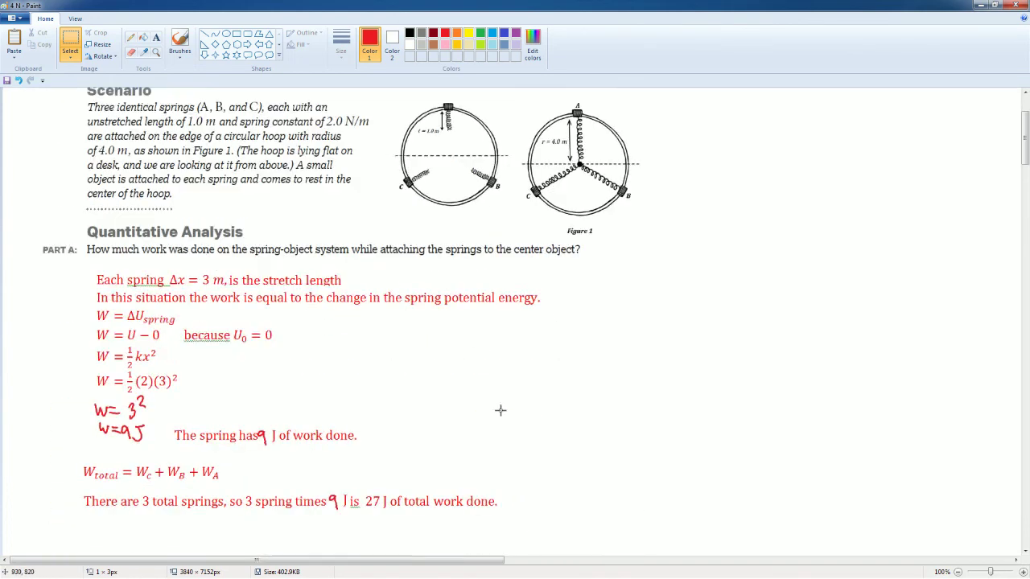
scroll(550, 454, "up", 5)
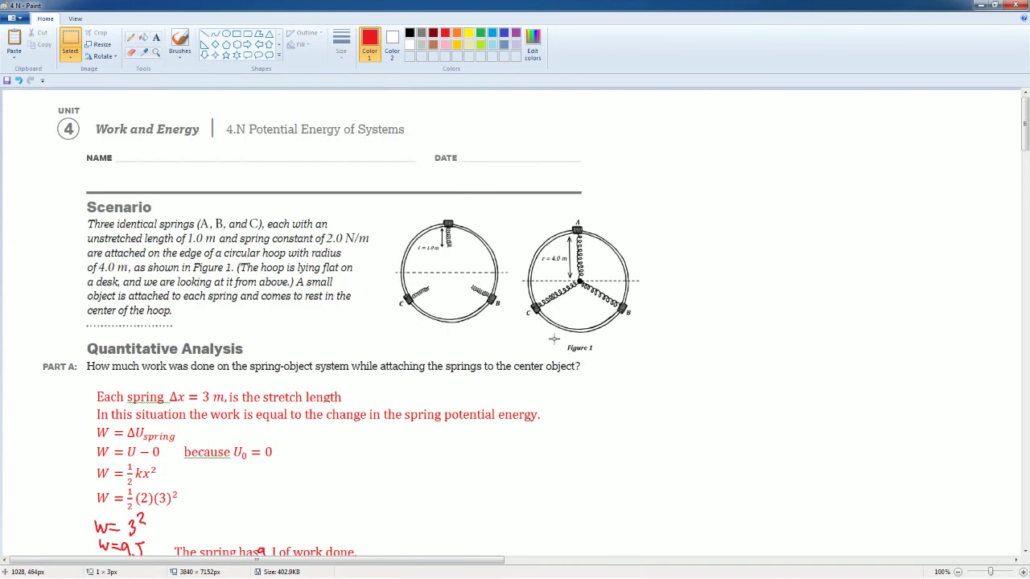
scroll(554, 339, "down", 15)
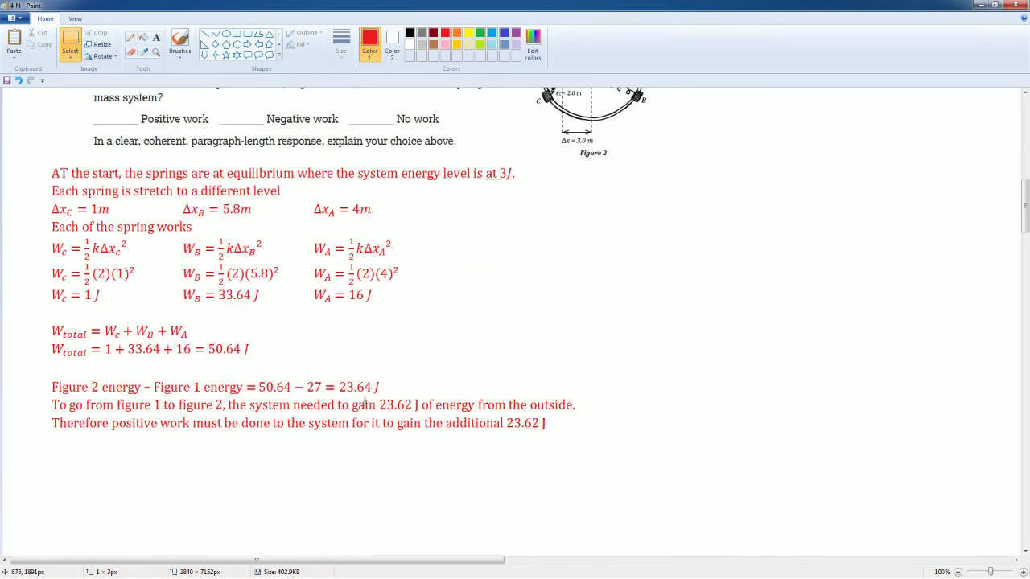
scroll(363, 403, "up", 3)
scroll(355, 420, "down", 5)
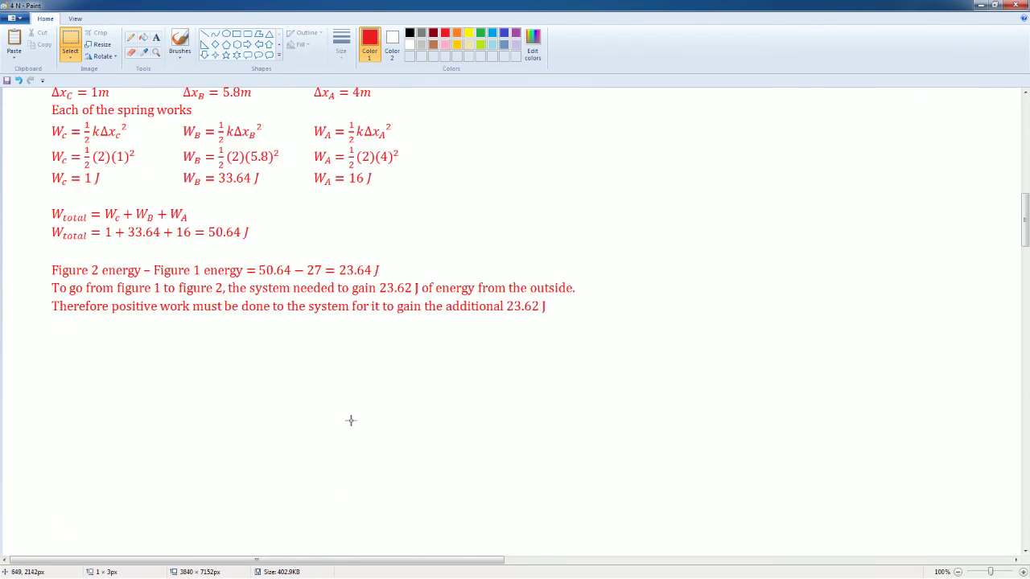
scroll(350, 420, "up", 3)
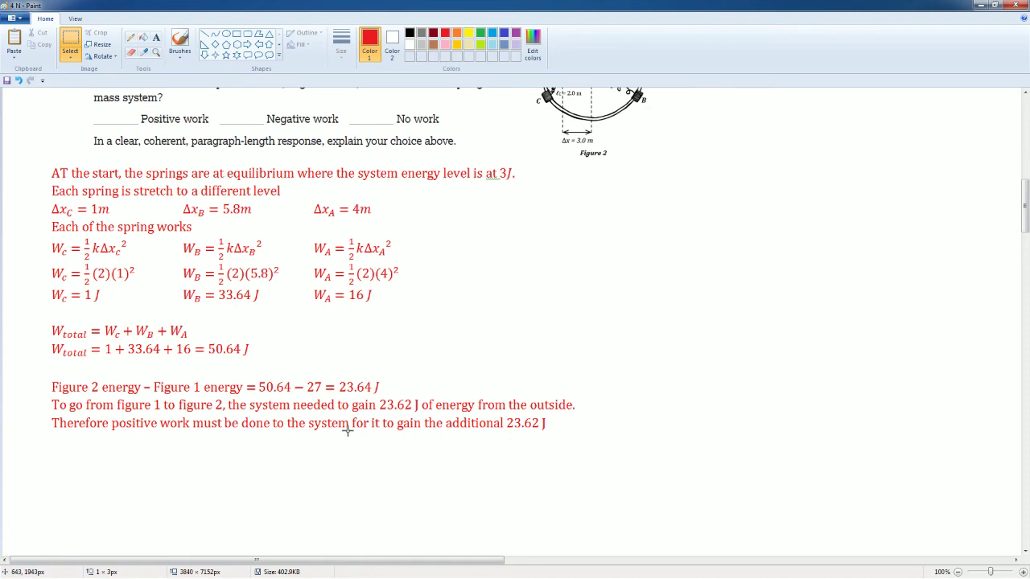
scroll(347, 433, "up", 6)
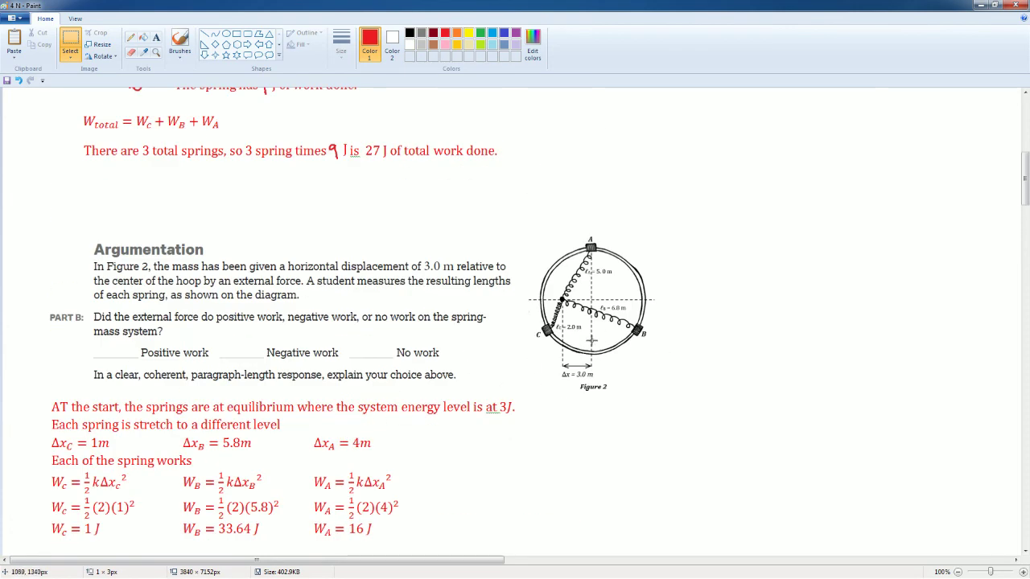
scroll(579, 350, "up", 7)
scroll(572, 358, "down", 7)
scroll(570, 362, "down", 6)
scroll(541, 383, "up", 3)
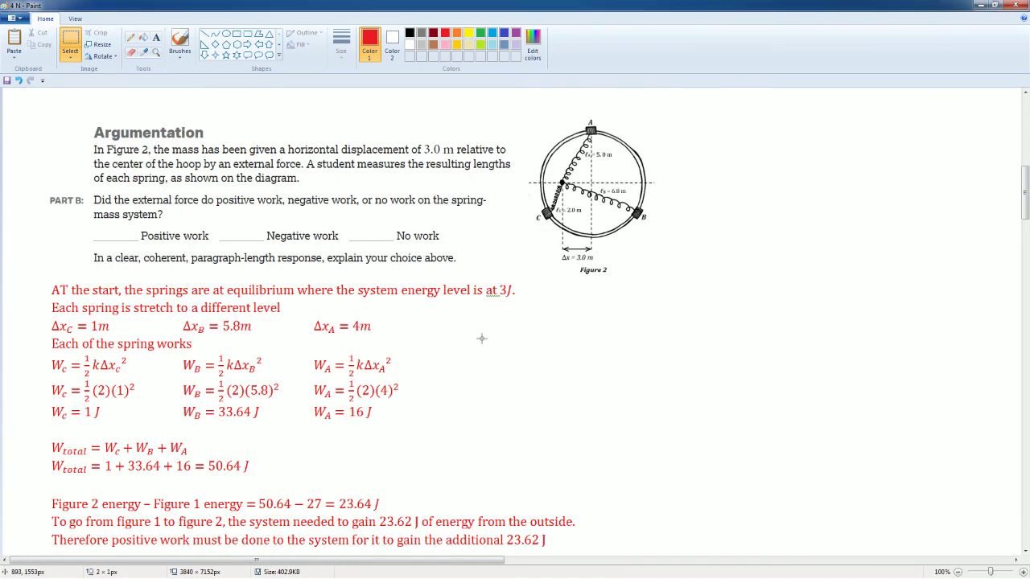
left_click(179, 44)
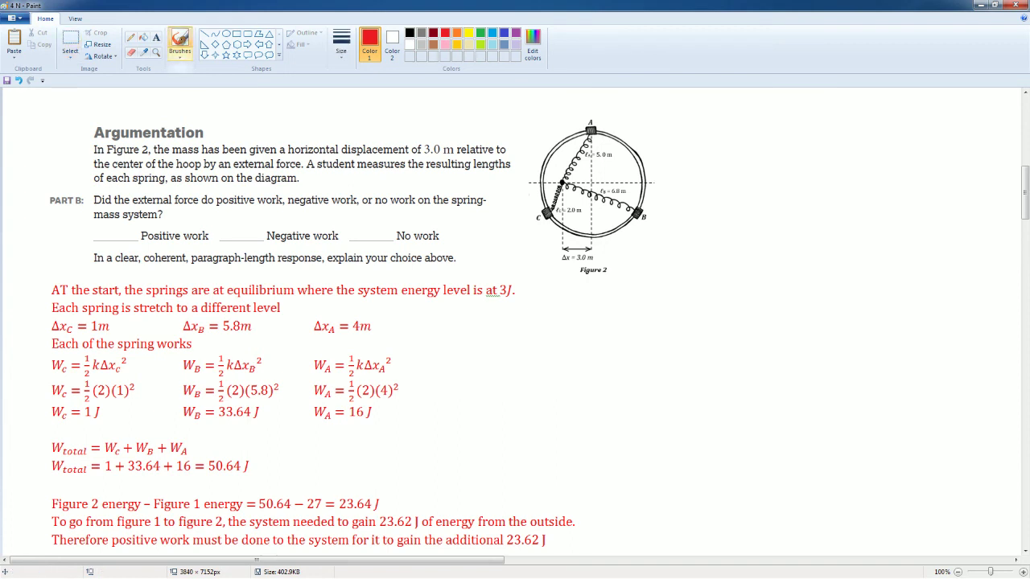
mouse_move(105, 229)
left_mouse_down()
mouse_move(111, 237)
mouse_move(117, 228)
left_mouse_up()
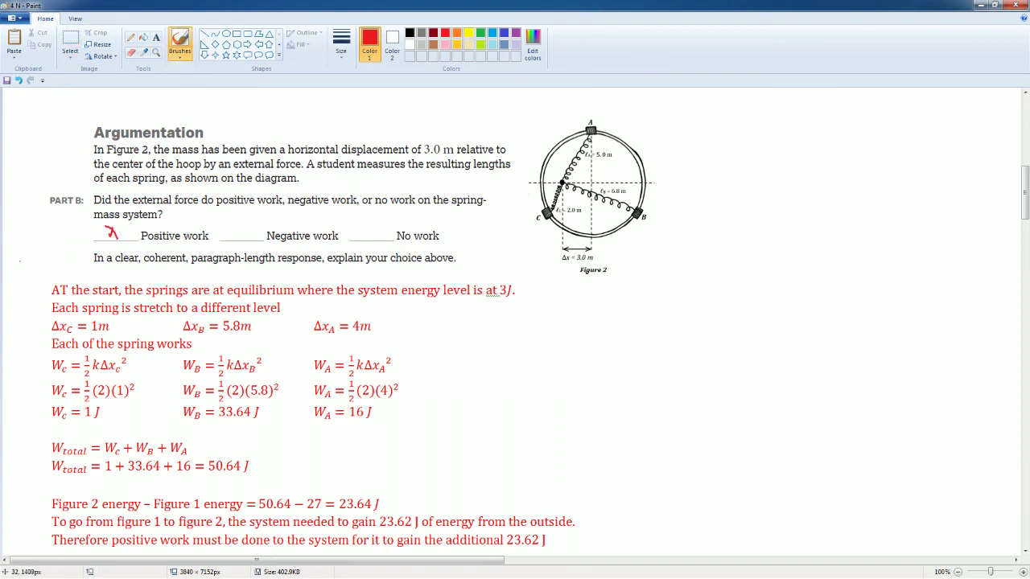